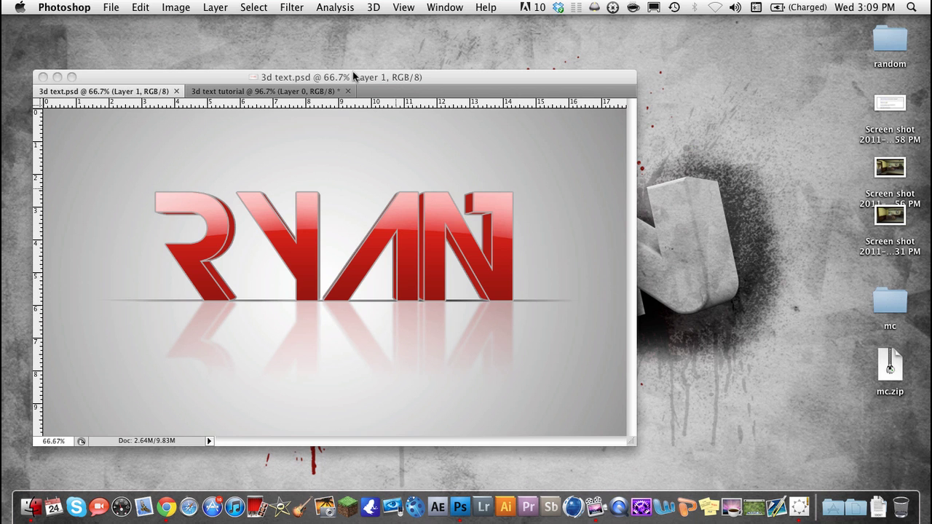
# Restore the workspace panels and fit the 3d text tutorial canvas in view
pyautogui.press('Tab')
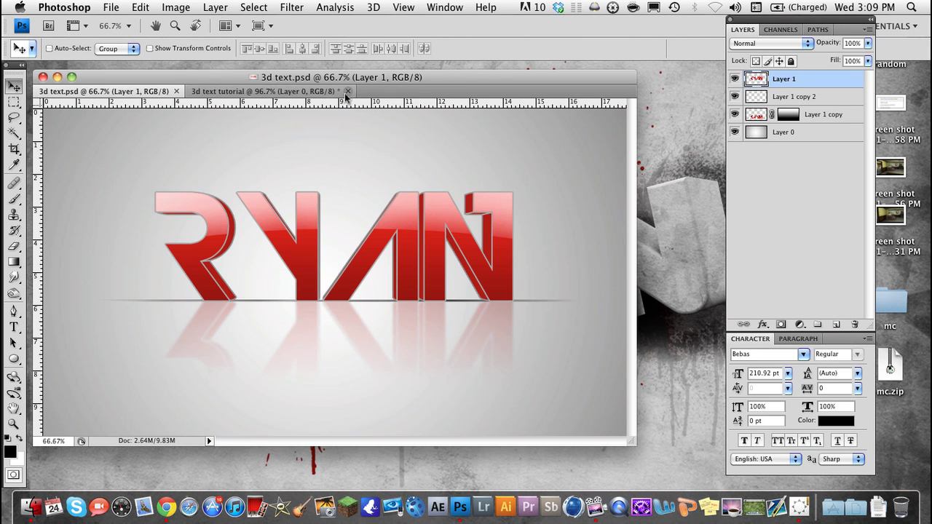
pyautogui.scroll(-3, 371, 272)
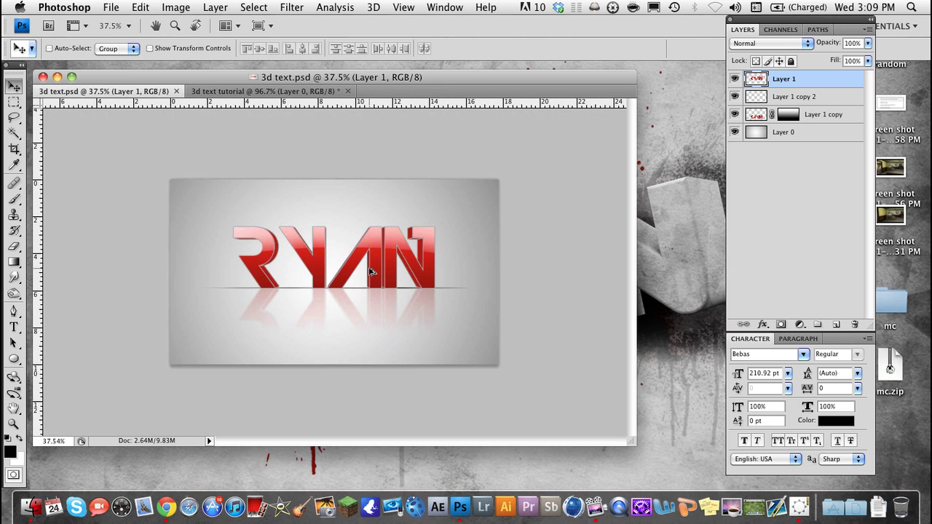
pyautogui.scroll(2, 371, 271)
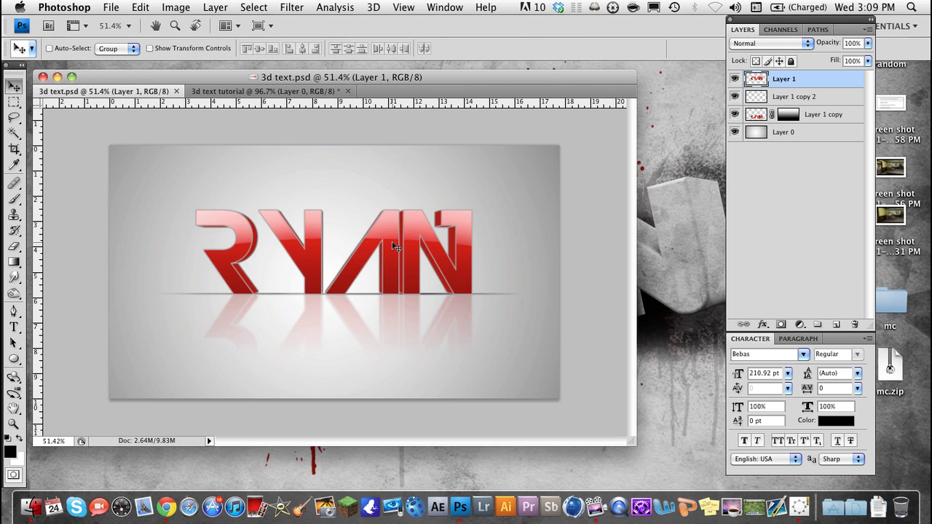
pyautogui.click(256, 93)
pyautogui.hotkey('ctrl', '0')
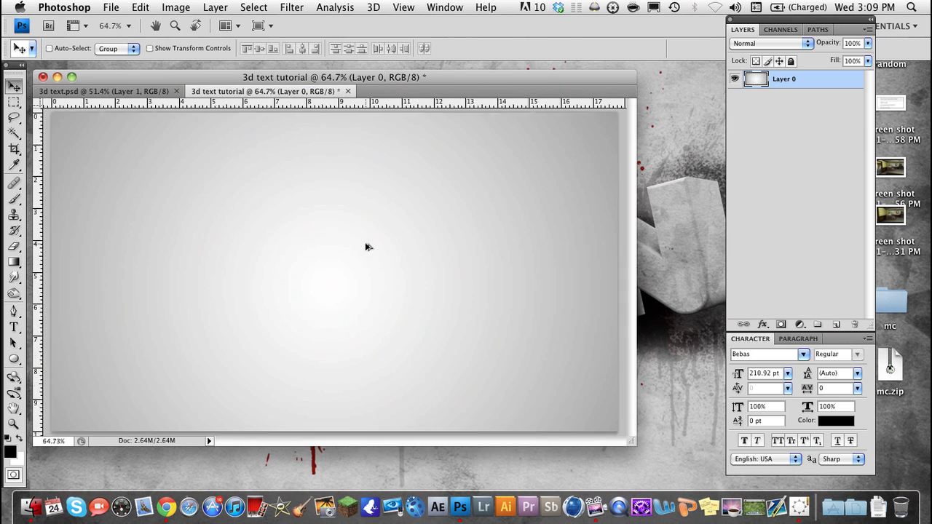
# Add a black RYAN text layer left of the canvas centre
pyautogui.press('t')
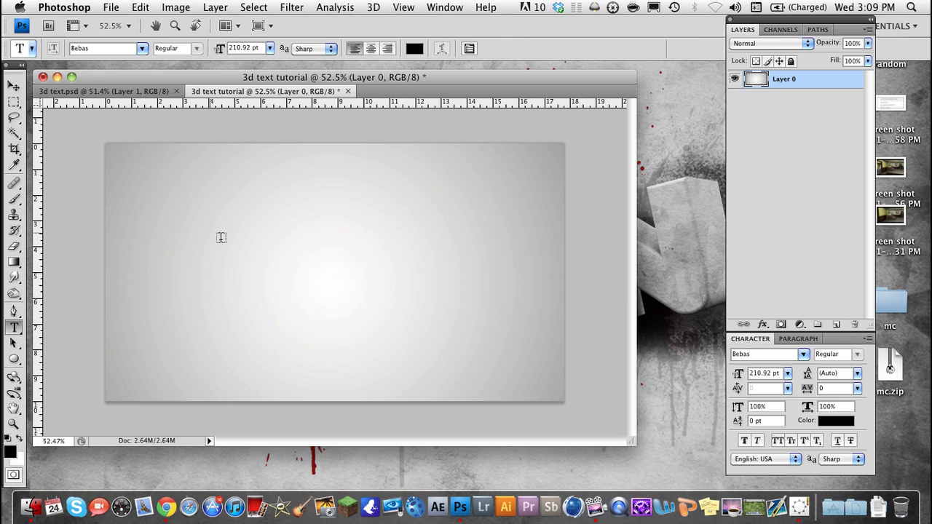
pyautogui.click(220, 270)
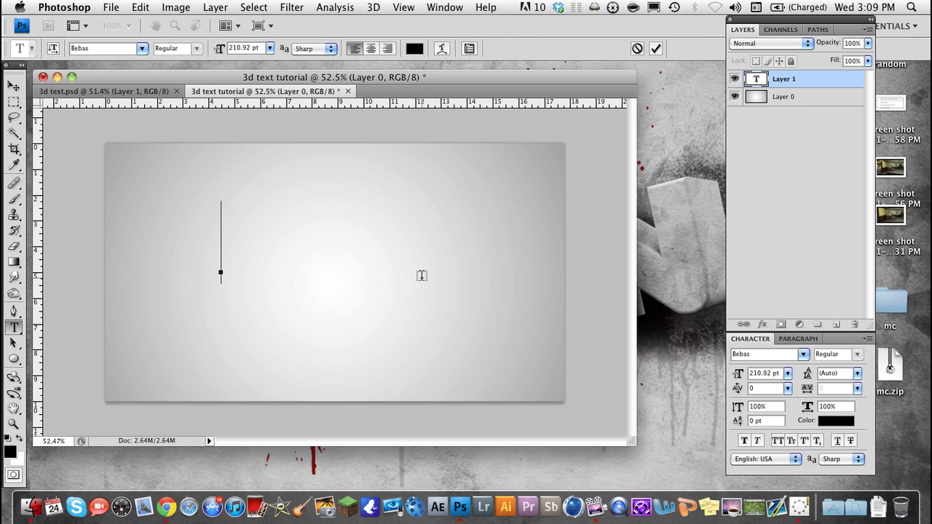
pyautogui.write('RYAN')
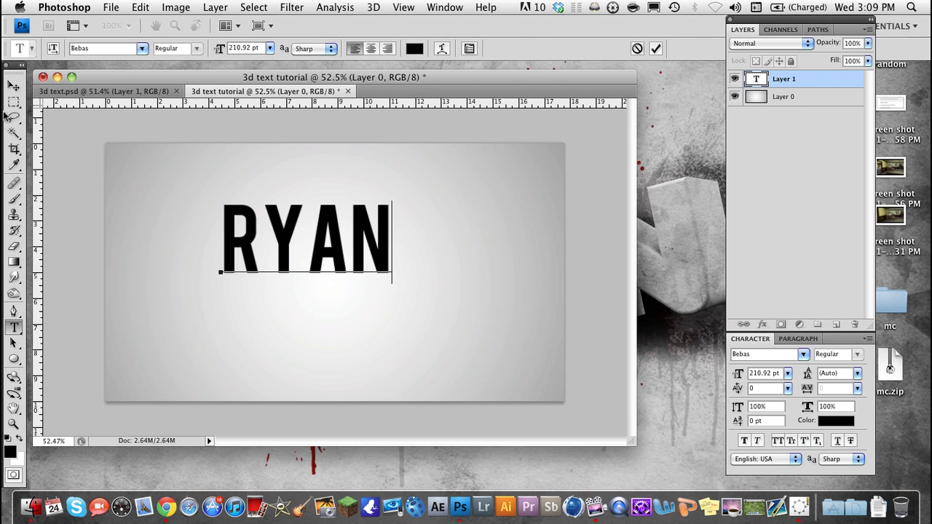
pyautogui.click(15, 89)
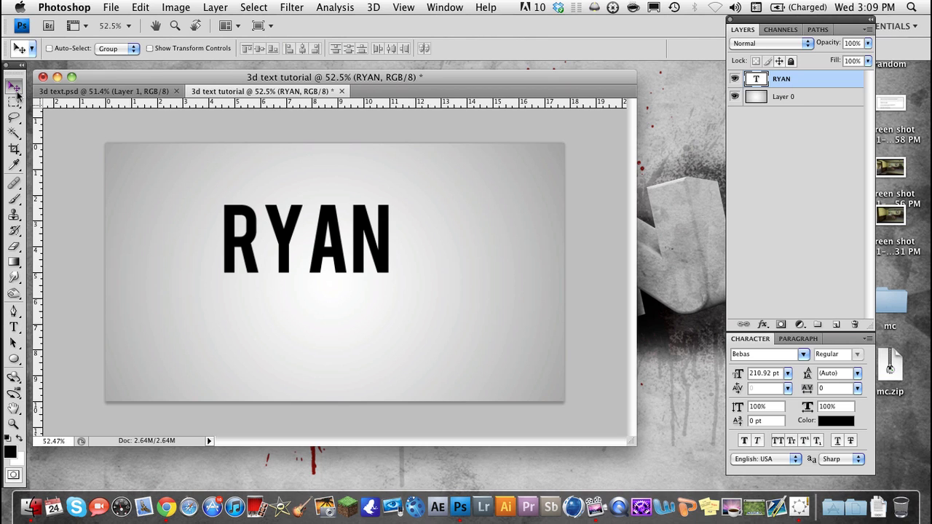
# Centre the RYAN text horizontally and vertically on the canvas
pyautogui.keyDown('super'); pyautogui.click(752, 102); pyautogui.keyUp('super')
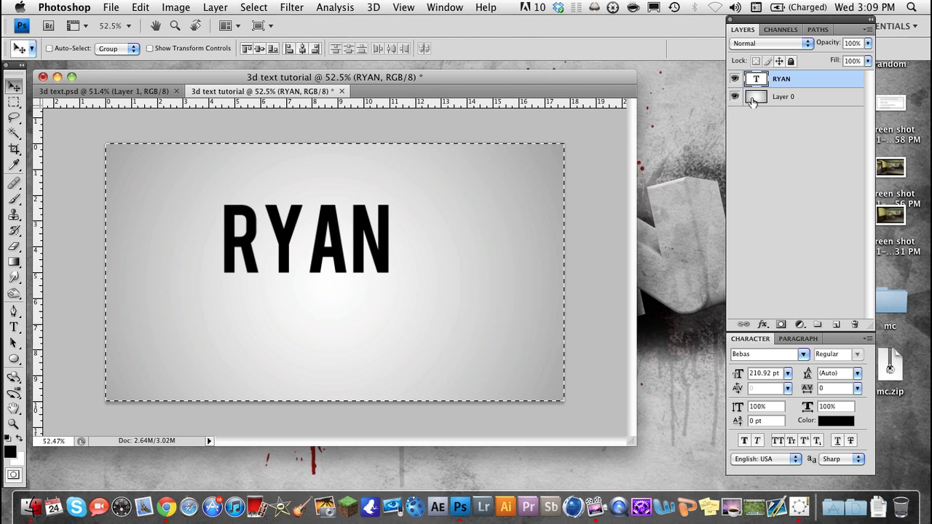
pyautogui.click(260, 48)
pyautogui.click(301, 48)
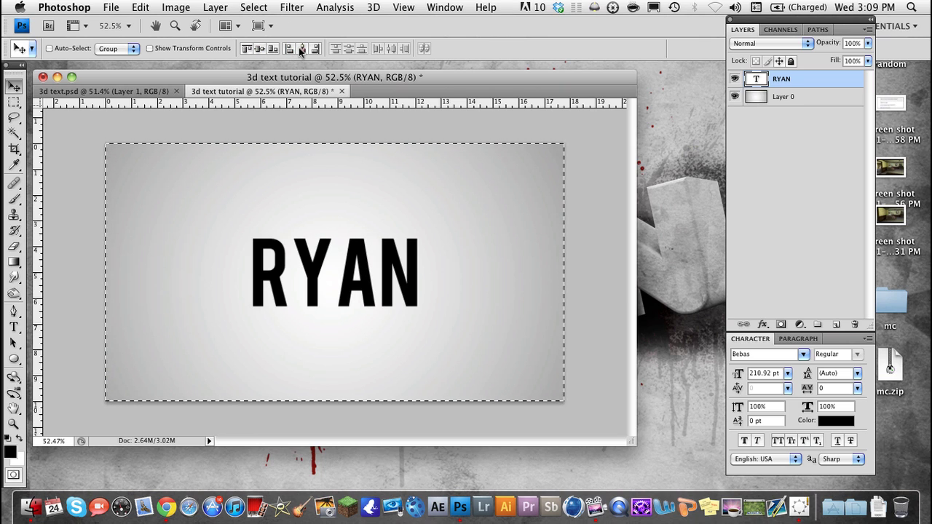
pyautogui.press('super+d')
# Enlarge the RYAN text to about 144% with Free Transform
pyautogui.press('super+t')
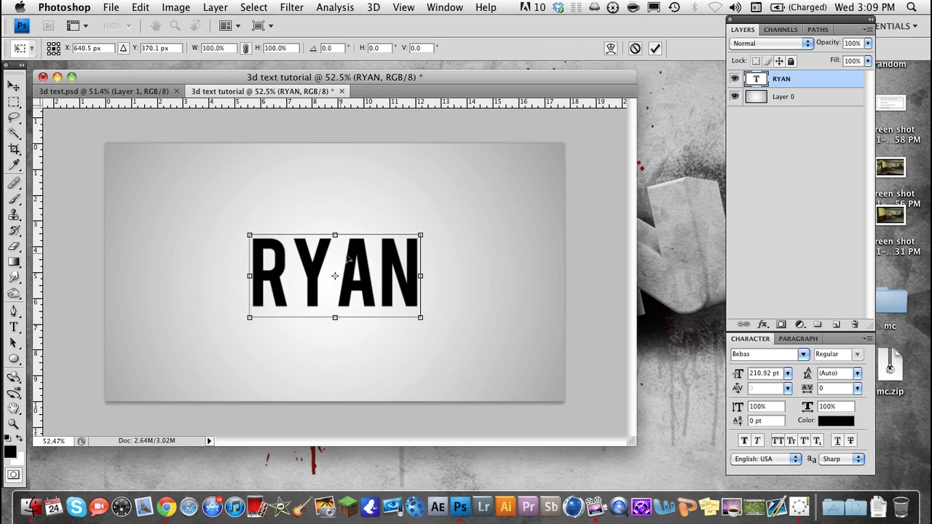
pyautogui.moveTo(428, 233); pyautogui.dragTo(461, 226)
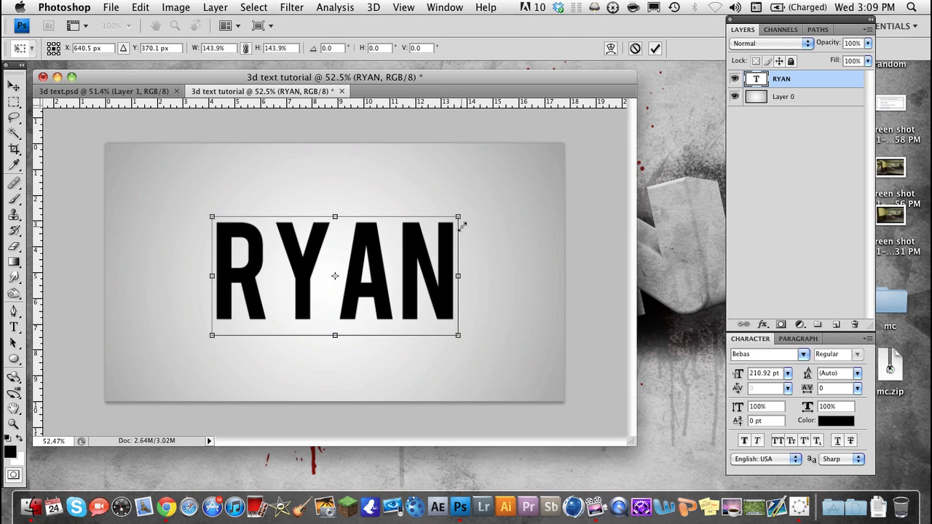
pyautogui.press('Return')
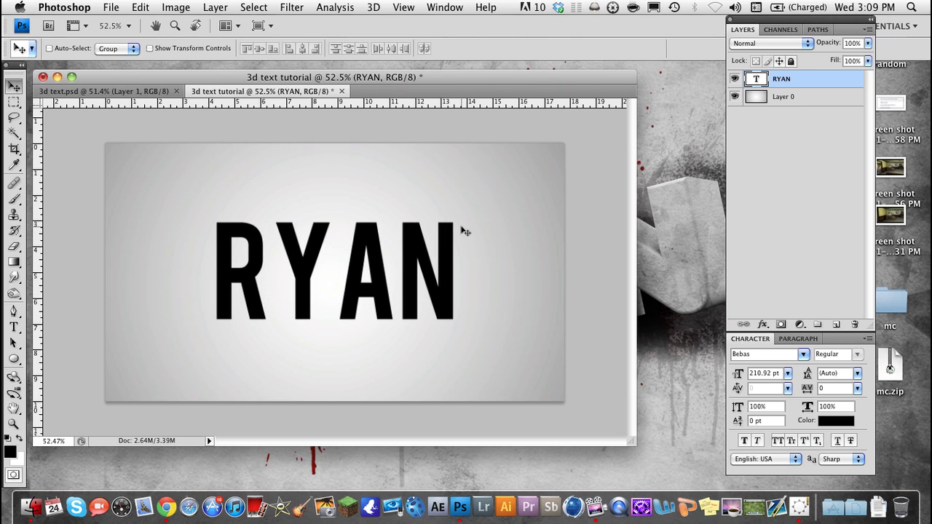
pyautogui.scroll(2, 516, 202)
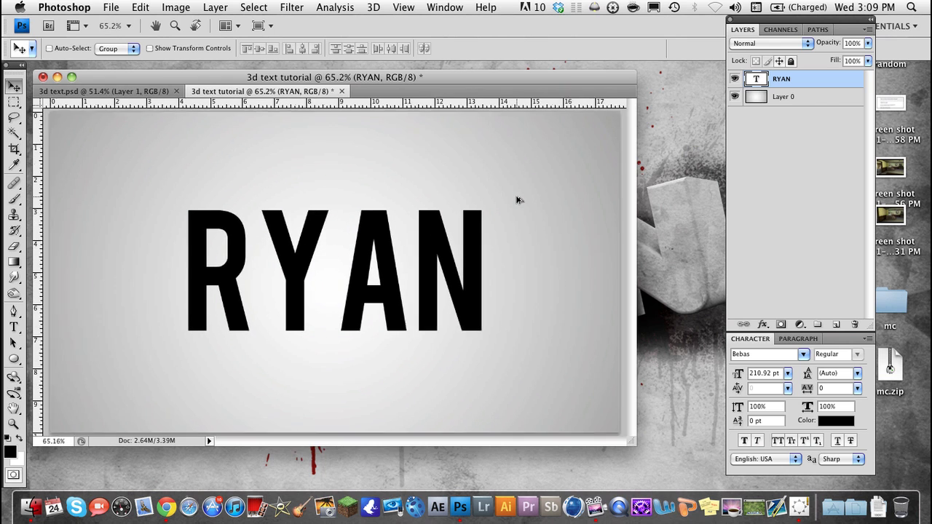
pyautogui.scroll(1, 516, 201)
# Rasterize the RYAN text and duplicate it into a RYAN copy layer
pyautogui.rightClick(787, 80)
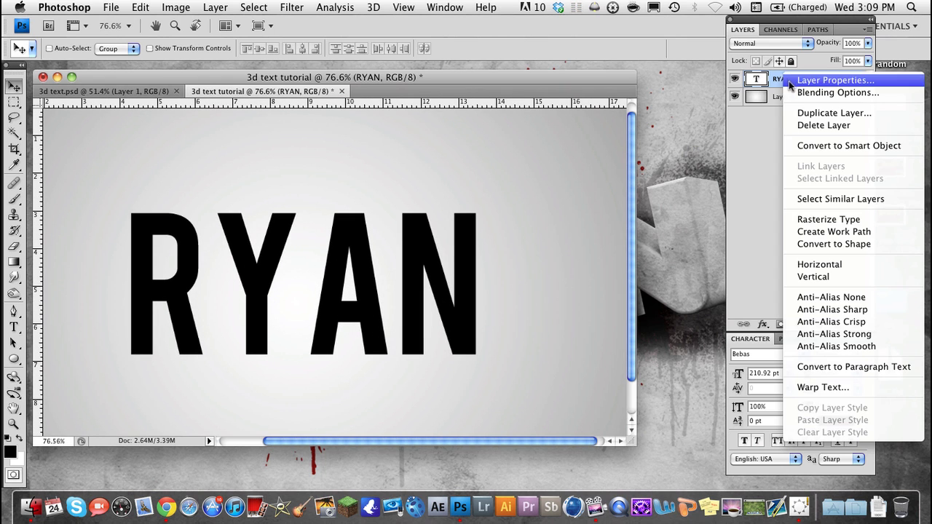
pyautogui.click(814, 222)
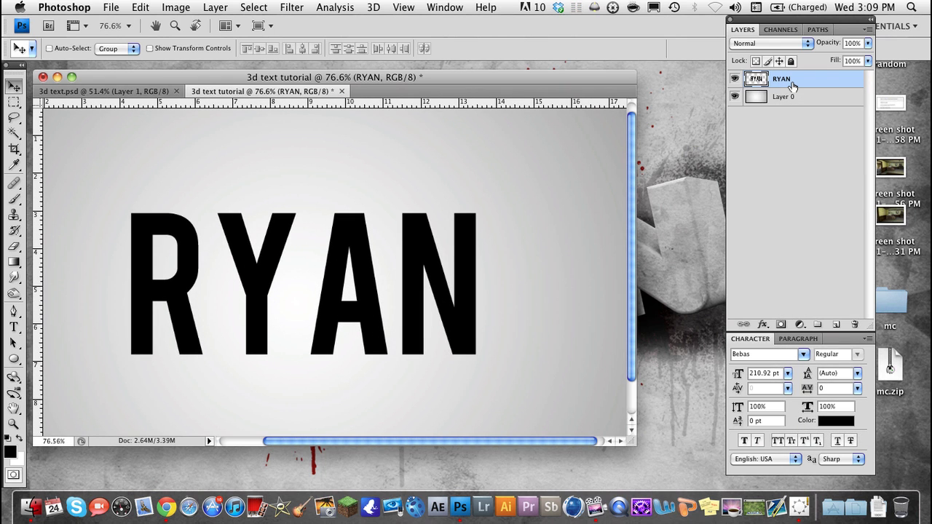
pyautogui.press('super+j')
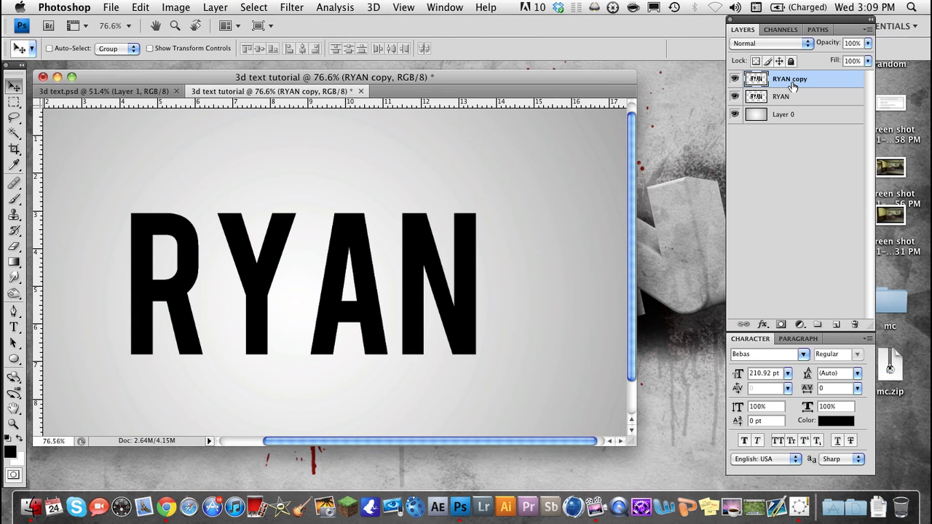
# Shrink the original RYAN layer very slightly toward its bottom-left
pyautogui.click(786, 96)
pyautogui.press('super+t')
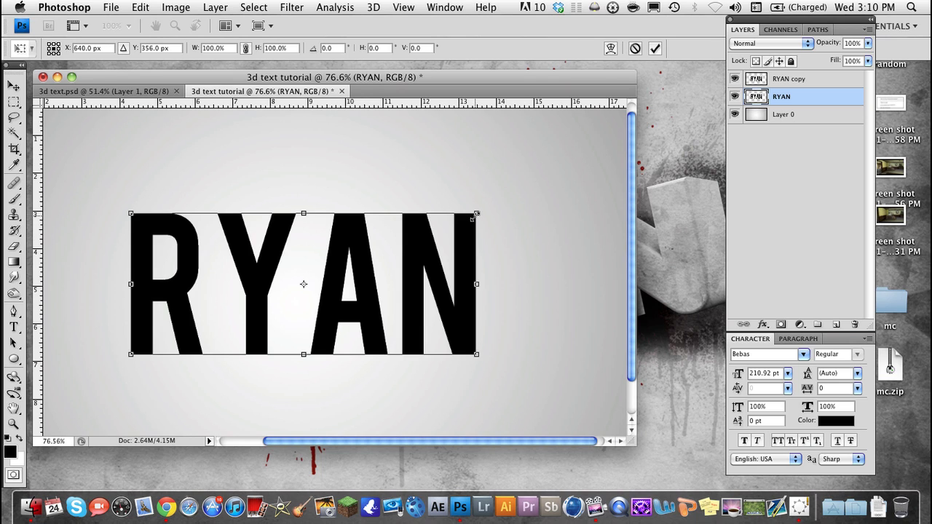
pyautogui.moveTo(473, 218); pyautogui.dragTo(476, 215)
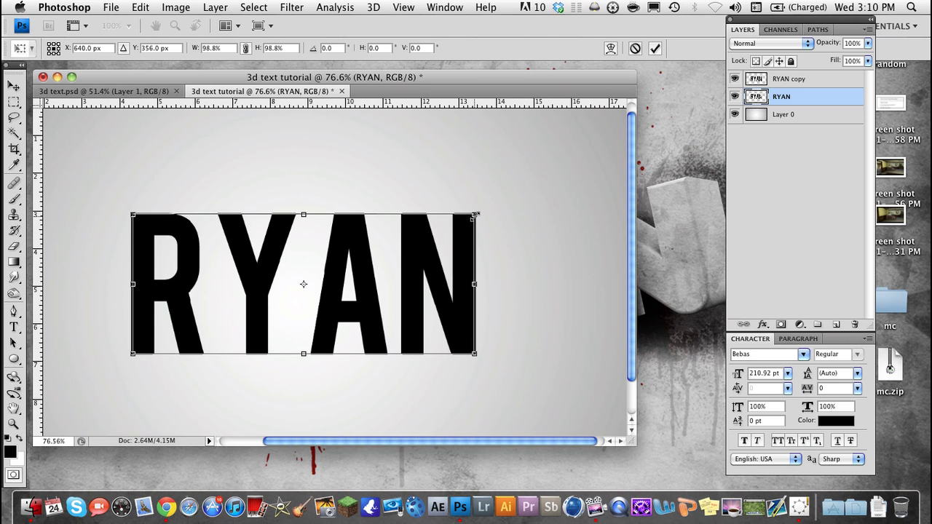
pyautogui.press('Return')
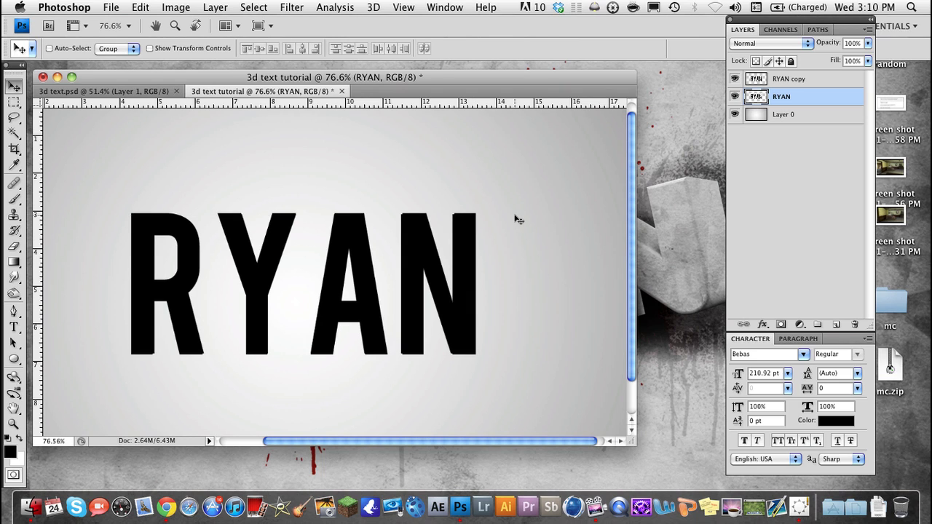
# Shrink RYAN to 99.2% and duplicate it as RYAN copy 2
pyautogui.scroll(5, 483, 219)
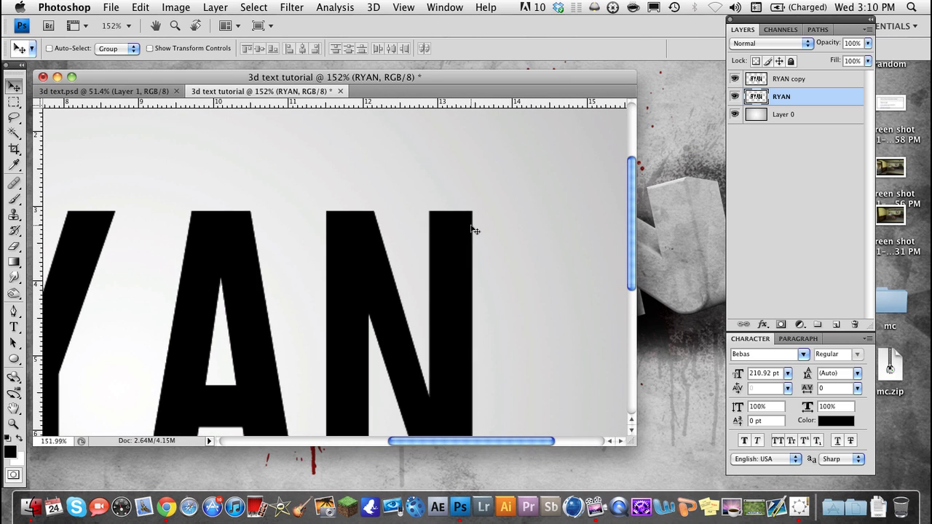
pyautogui.press('super+t')
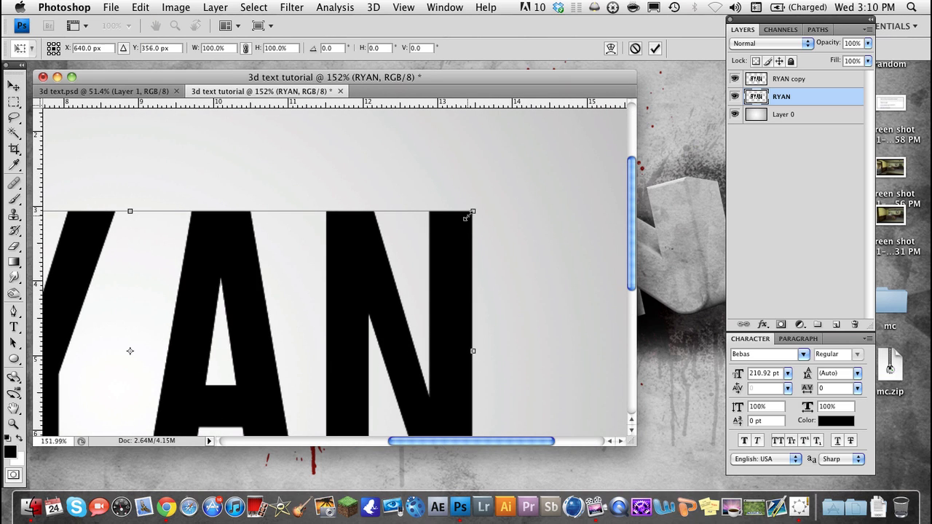
pyautogui.moveTo(470, 214); pyautogui.dragTo(467, 216)
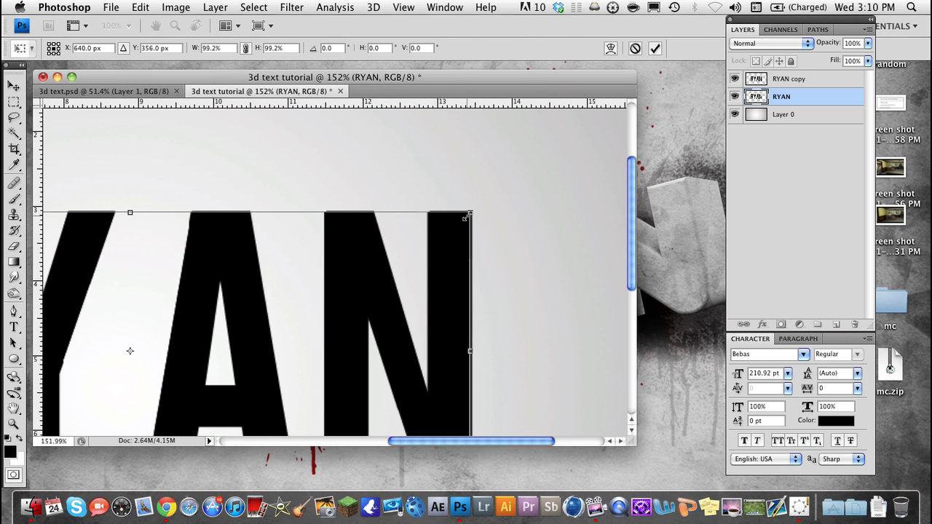
pyautogui.press('Return')
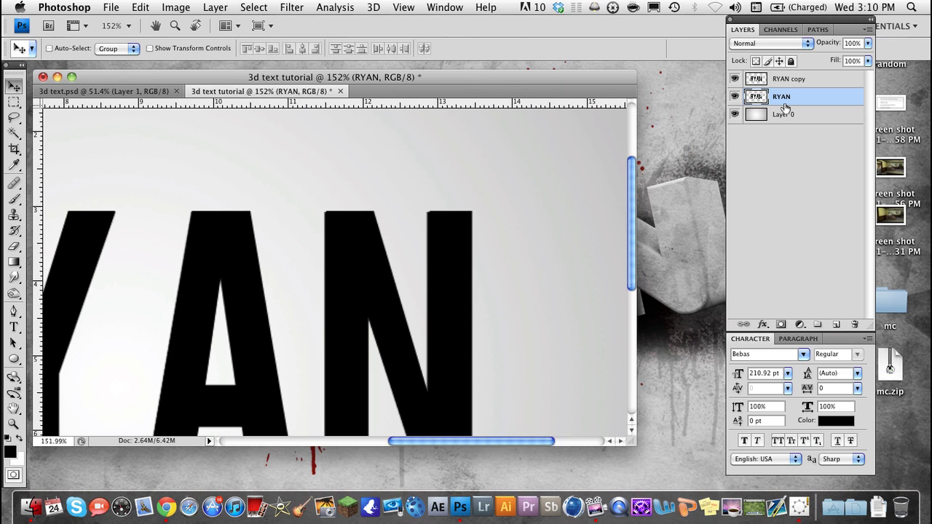
pyautogui.hotkey('ctrl', 'j')
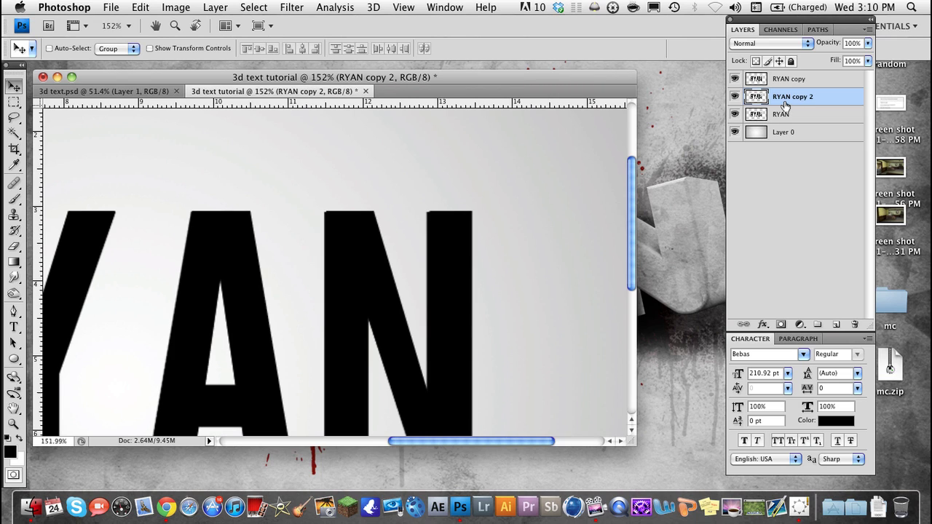
# Shrink RYAN again to about 99% and merge it into RYAN copy 2
pyautogui.click(781, 115)
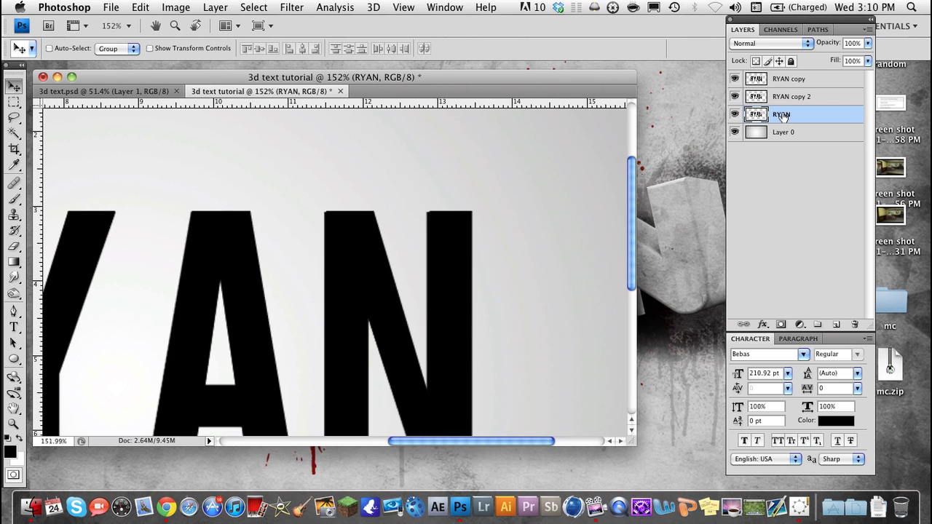
pyautogui.hotkey('ctrl', 't')
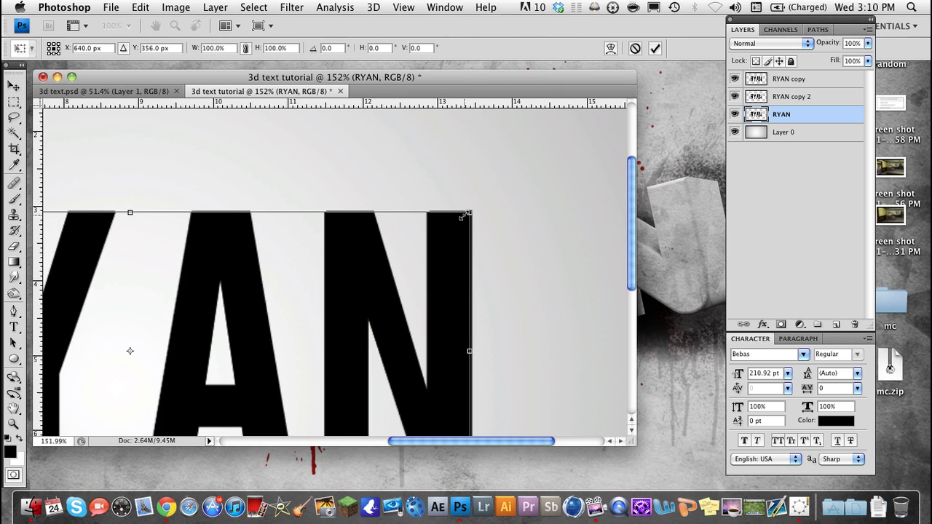
pyautogui.moveTo(464, 216); pyautogui.dragTo(466, 214)
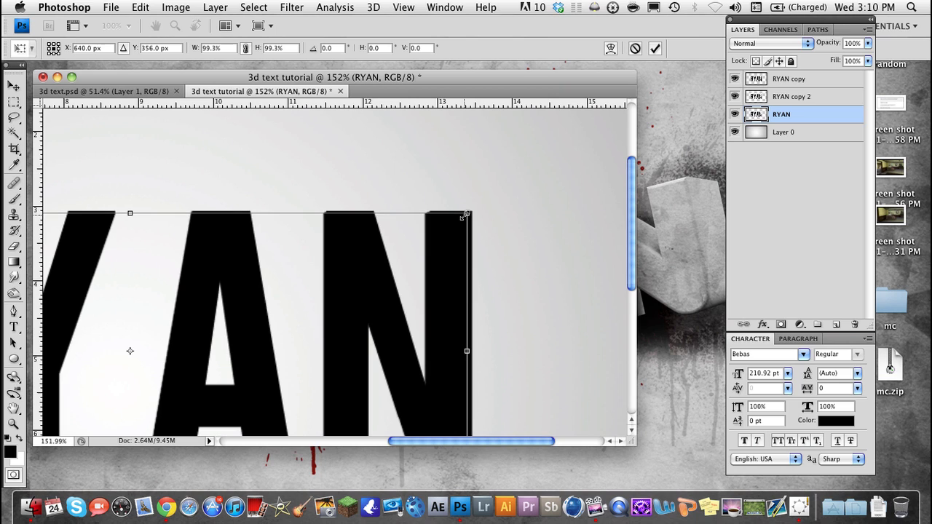
pyautogui.press('Return')
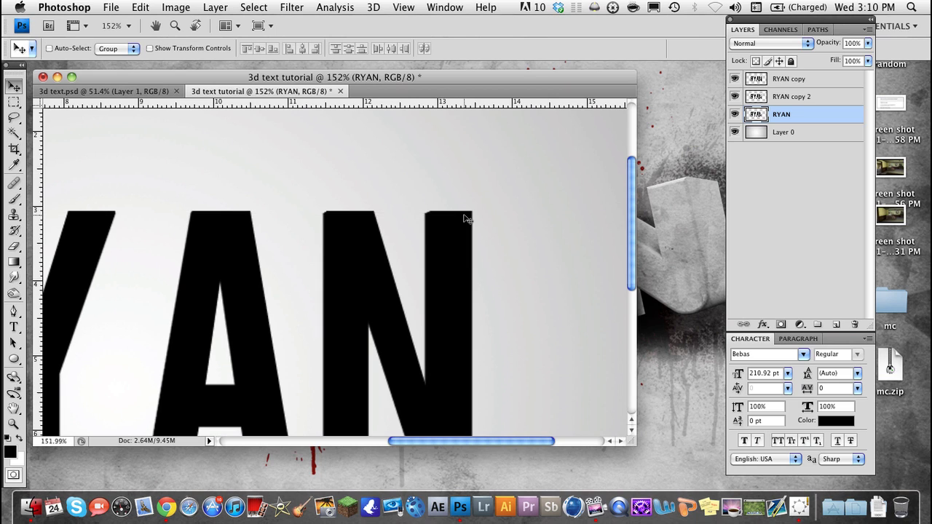
pyautogui.click(792, 97)
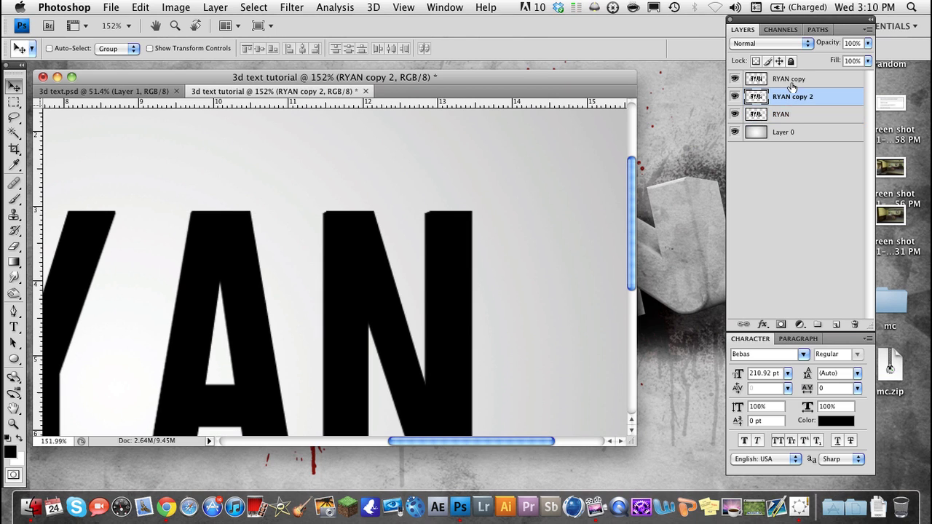
pyautogui.keyDown('shift'); pyautogui.click(781, 115); pyautogui.keyUp('shift')
pyautogui.rightClick(780, 115)
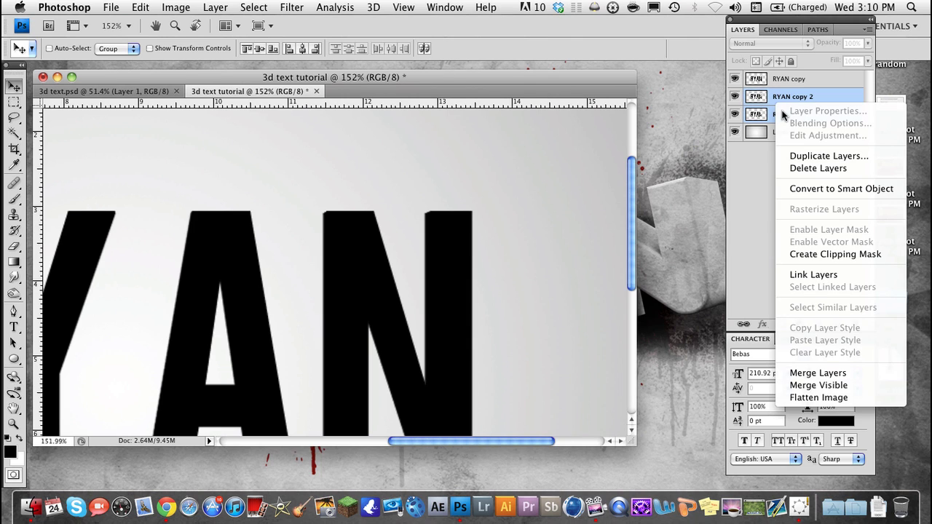
pyautogui.click(830, 372)
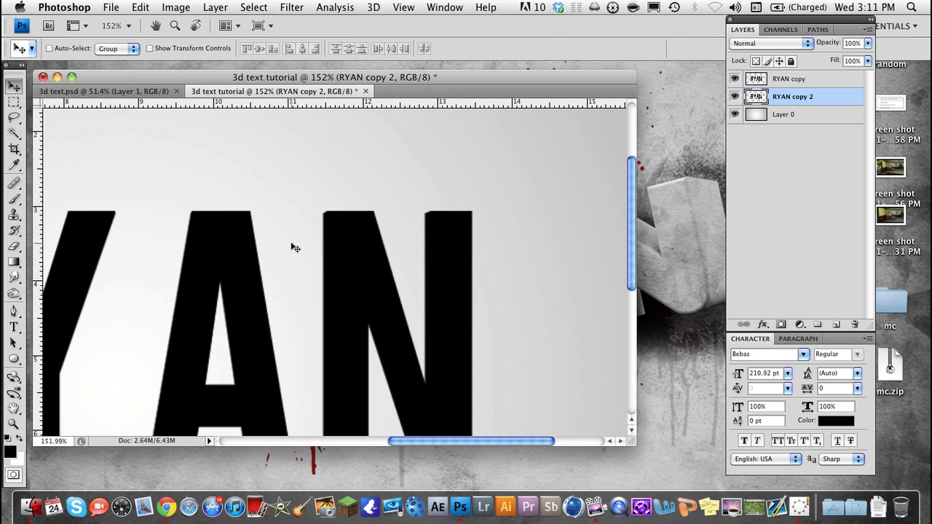
# Duplicate RYAN copy 2 and shrink the lower copy to about 98%
pyautogui.scroll(-3, 292, 247)
pyautogui.scroll(4, 292, 247)
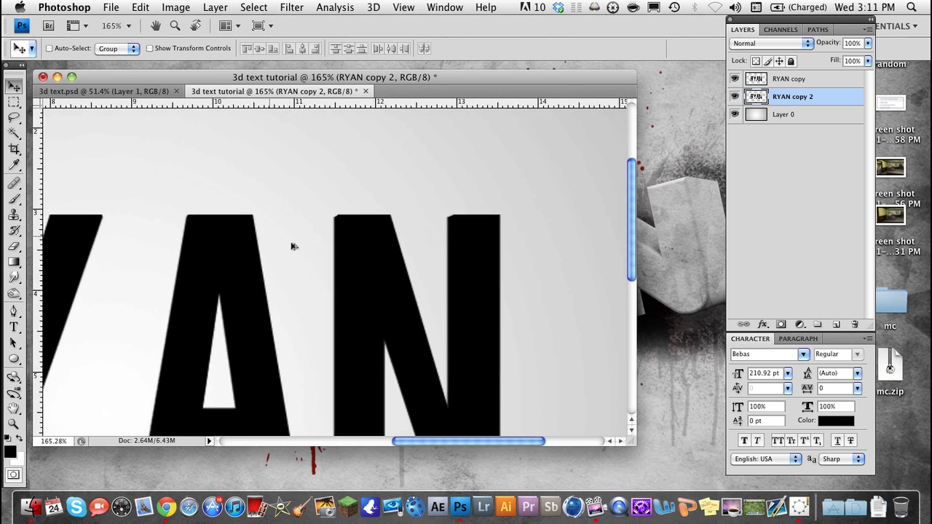
pyautogui.scroll(3, 292, 247)
pyautogui.scroll(-2, 292, 247)
pyautogui.scroll(-5, 292, 246)
pyautogui.scroll(-2, 292, 246)
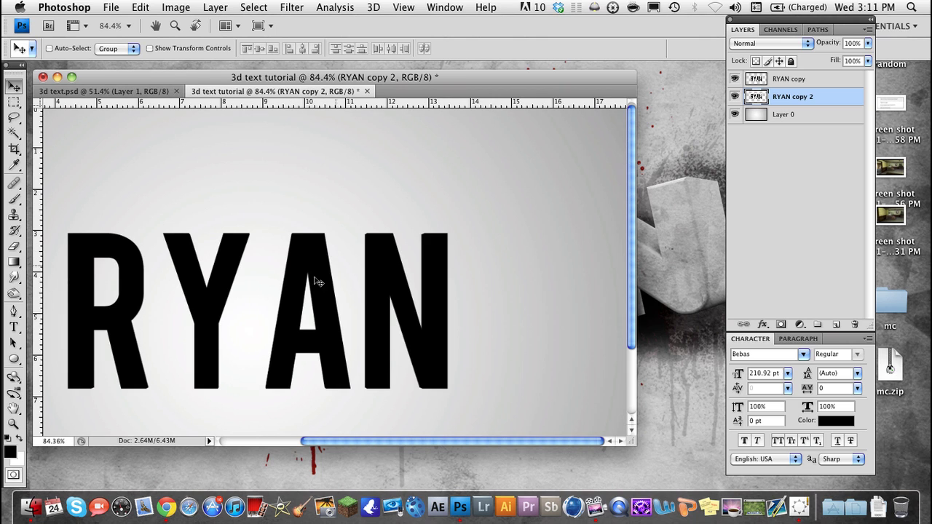
pyautogui.scroll(1, 343, 307)
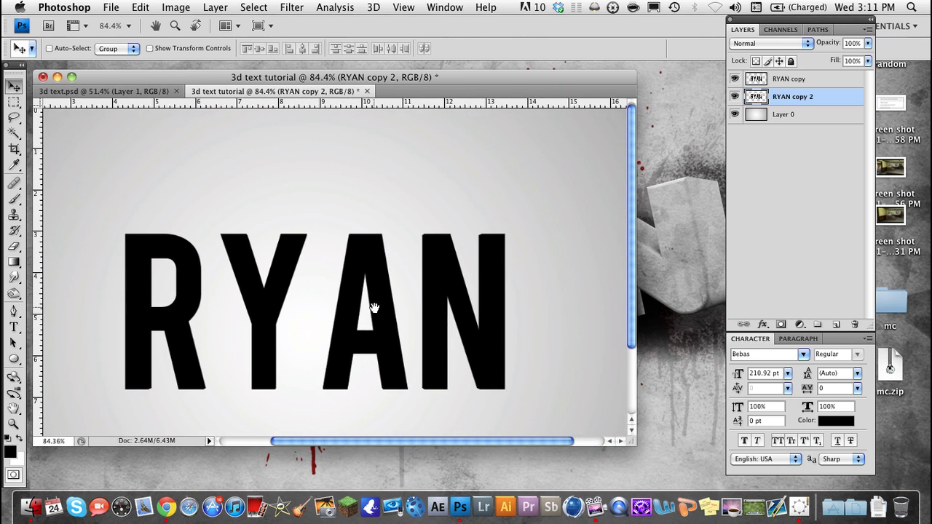
pyautogui.scroll(1, 375, 309)
pyautogui.scroll(1, 377, 310)
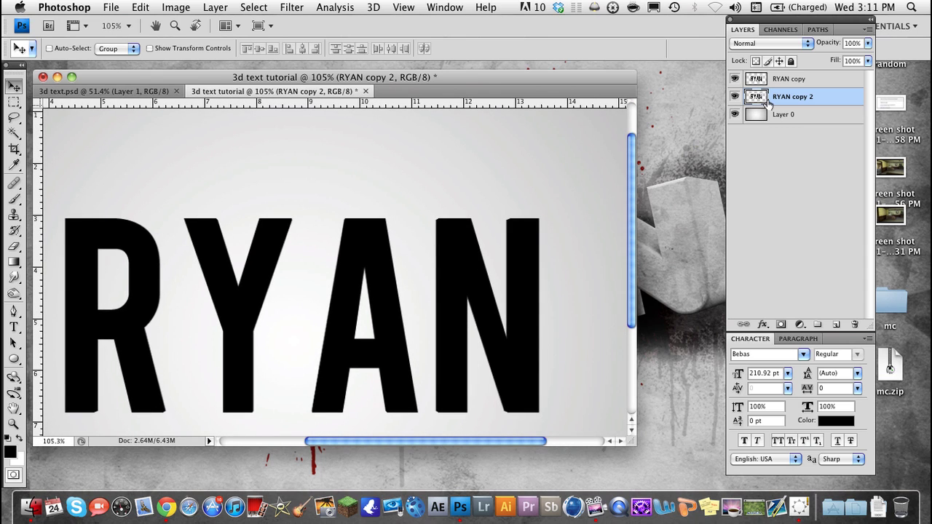
pyautogui.hotkey('ctrl', 'j')
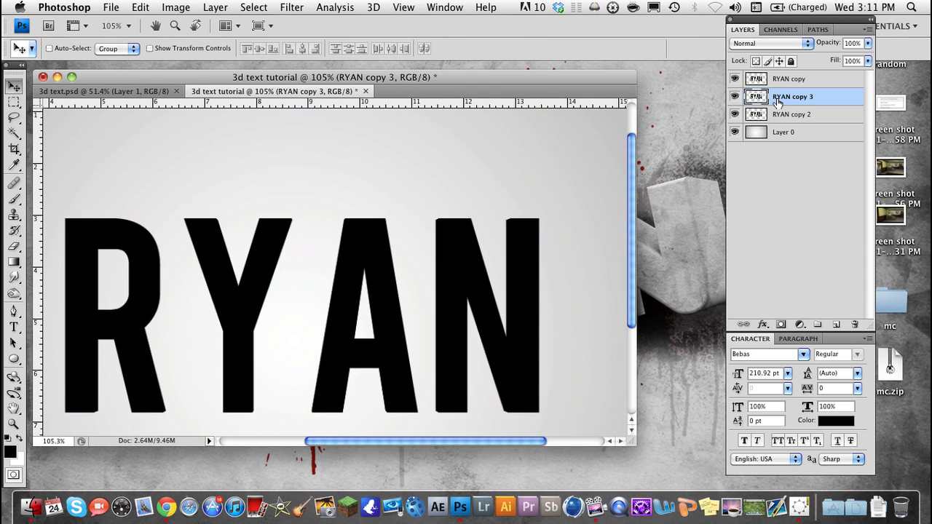
pyautogui.click(781, 115)
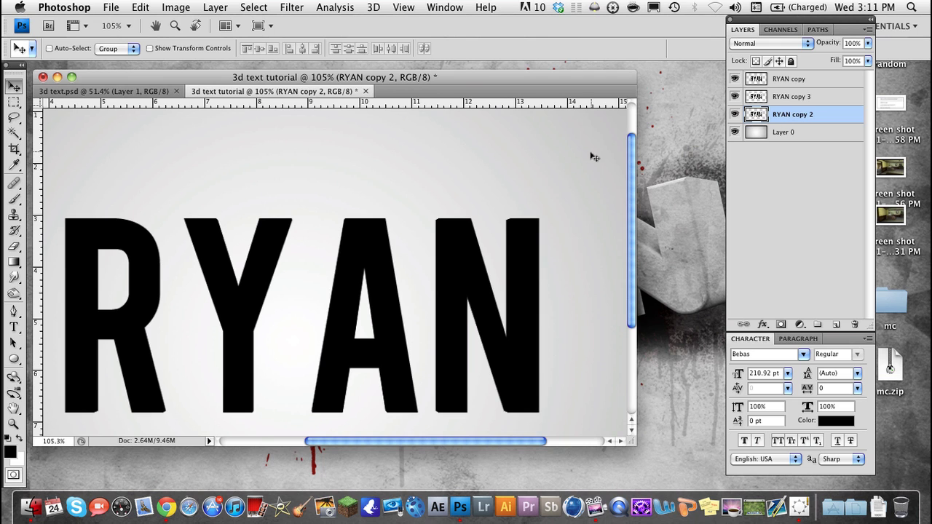
pyautogui.scroll(2, 494, 218)
pyautogui.scroll(2, 433, 251)
pyautogui.scroll(-4, 503, 264)
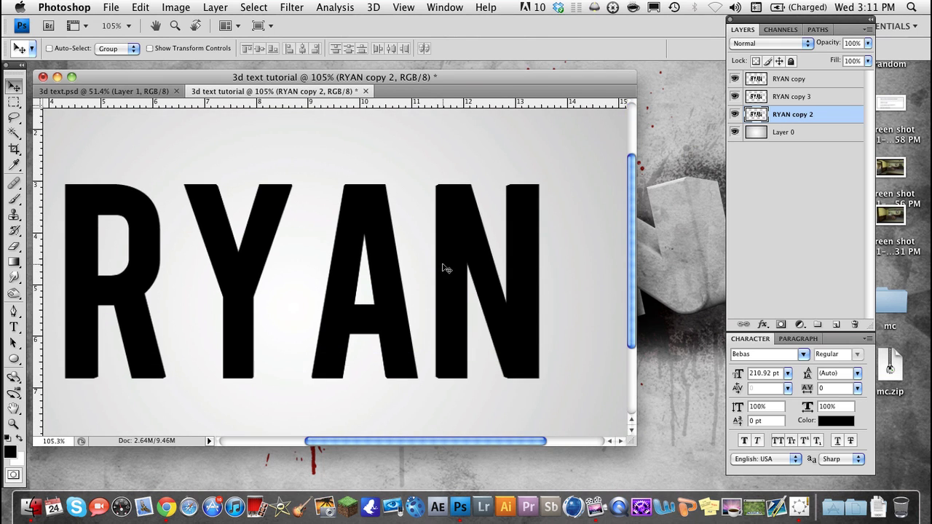
pyautogui.scroll(2, 445, 264)
pyautogui.scroll(2, 446, 263)
pyautogui.scroll(1, 446, 263)
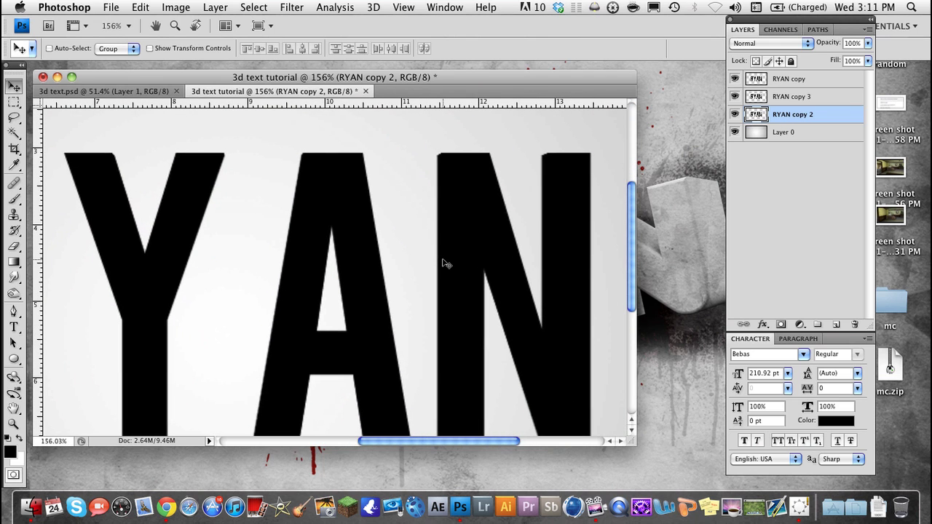
pyautogui.hotkey('ctrl', 't')
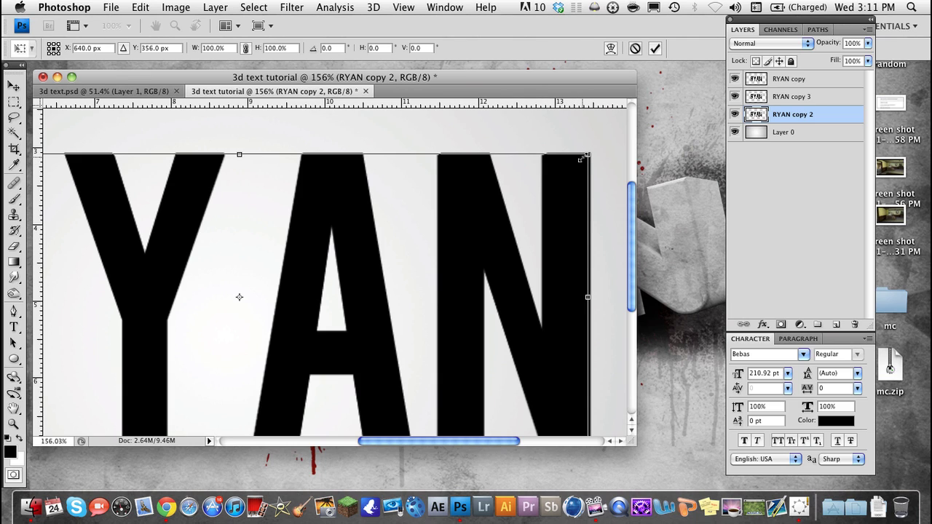
pyautogui.moveTo(580, 159); pyautogui.dragTo(575, 162)
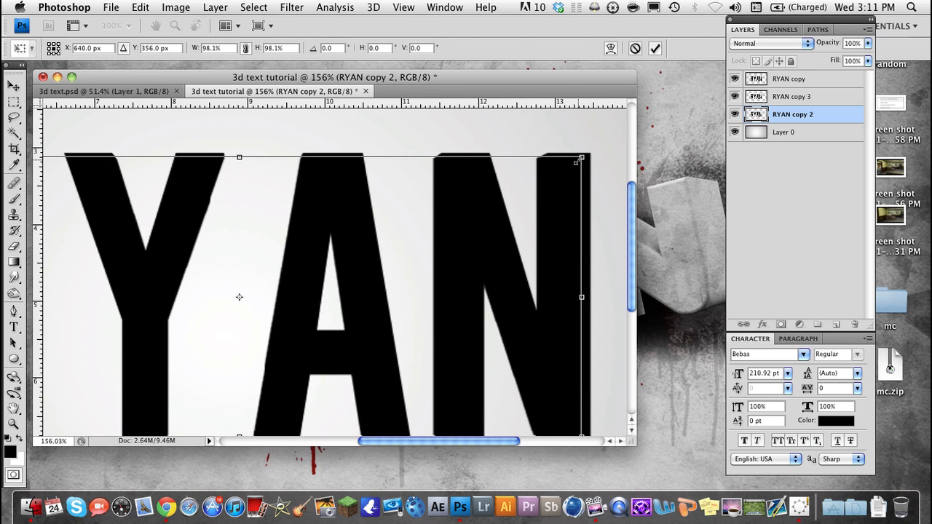
pyautogui.press('Return')
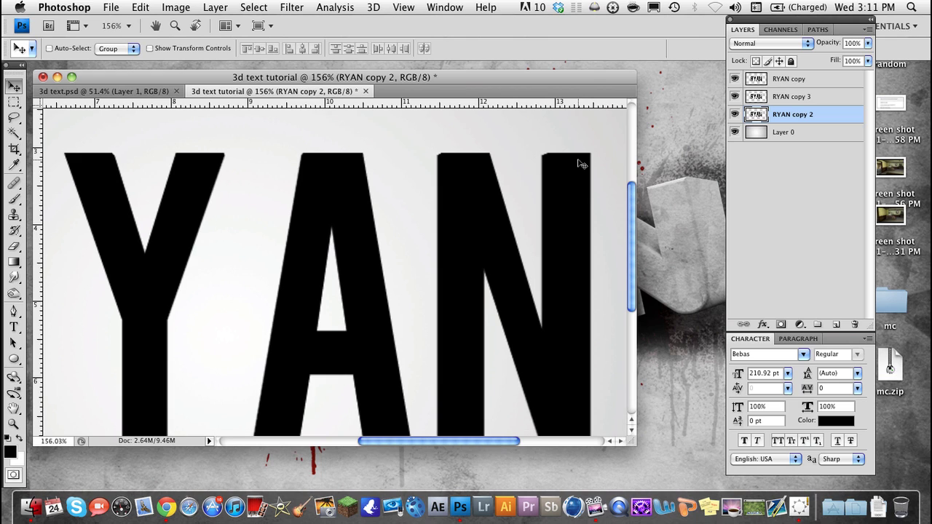
# Shrink it further to 98.5% and merge RYAN copy 2 with RYAN copy 3
pyautogui.hotkey('ctrl', 't')
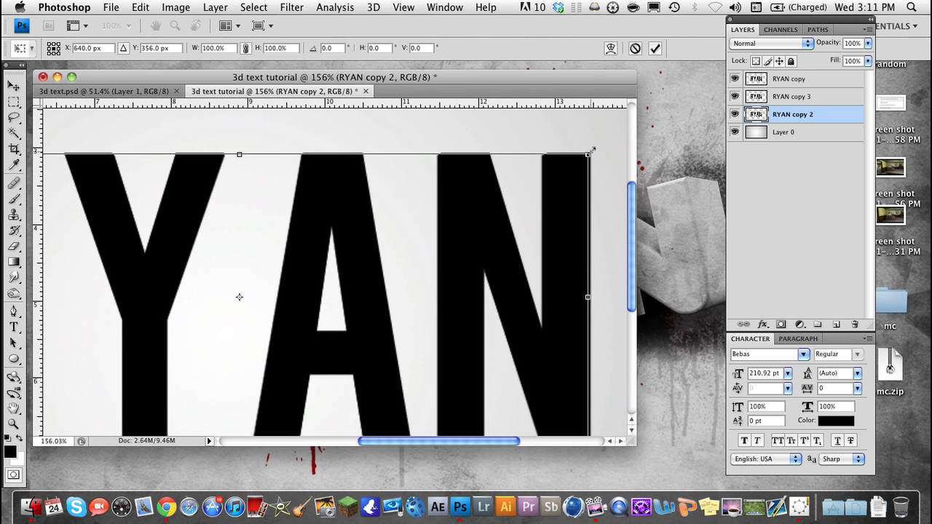
pyautogui.moveTo(590, 151); pyautogui.dragTo(585, 155)
pyautogui.press('Return')
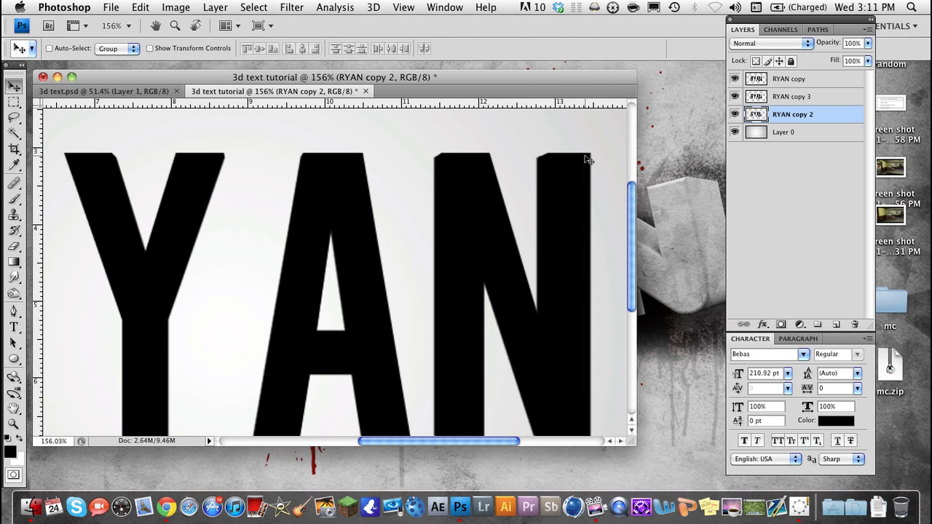
pyautogui.keyDown('shift'); pyautogui.click(780, 98); pyautogui.keyUp('shift')
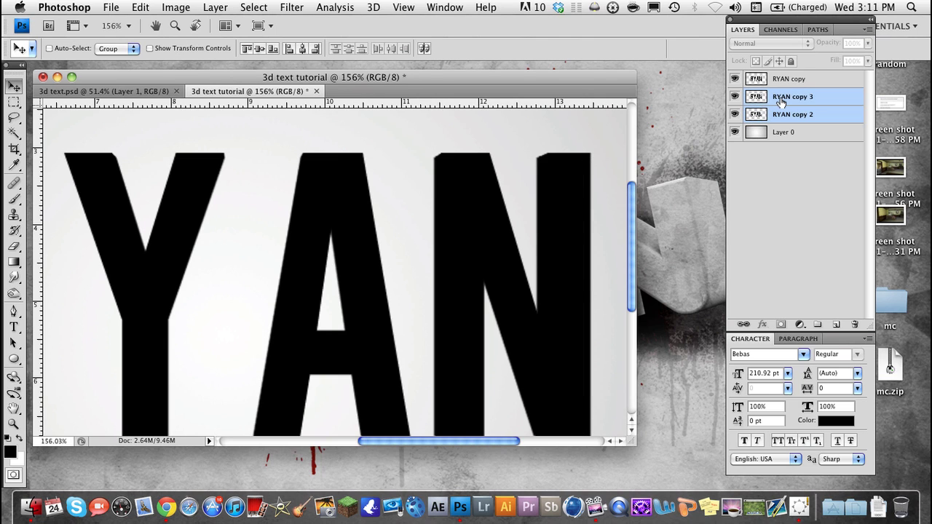
pyautogui.rightClick(776, 93)
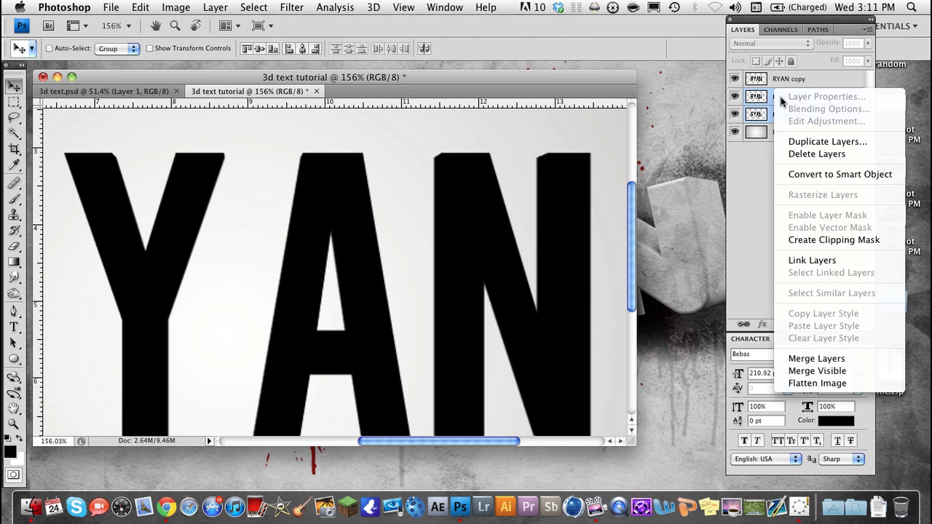
pyautogui.click(812, 357)
# Duplicate RYAN copy 3, shrink the lower one to 98.6%, and merge into RYAN copy 4
pyautogui.hotkey('ctrl', 'j')
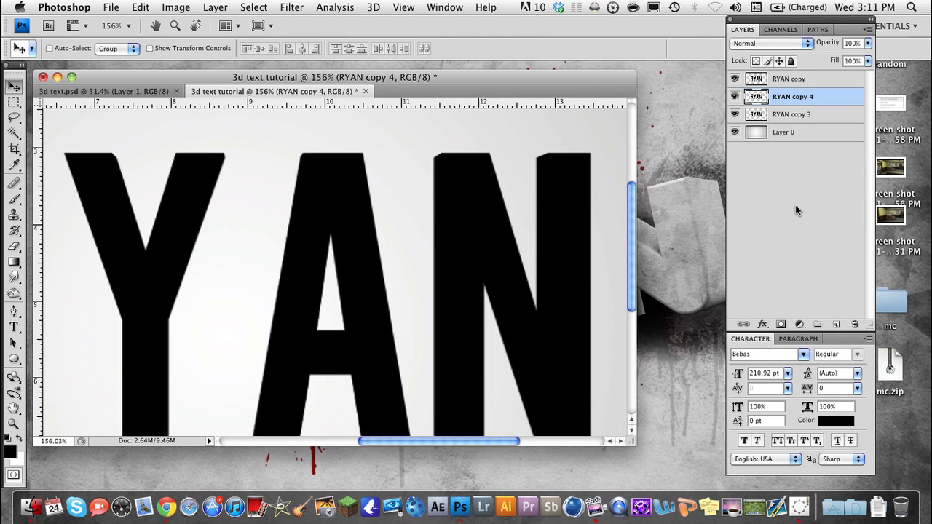
pyautogui.click(790, 114)
pyautogui.hotkey('ctrl', 't')
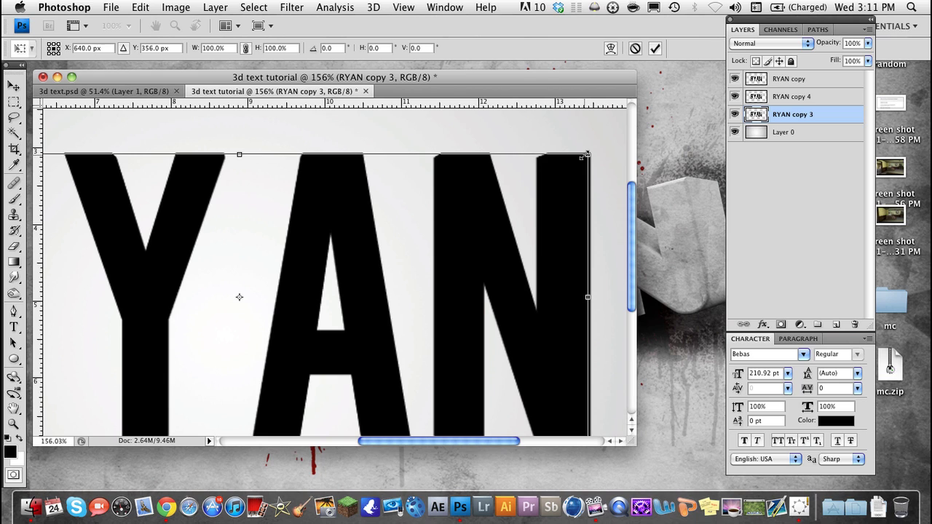
pyautogui.moveTo(587, 154); pyautogui.dragTo(581, 157)
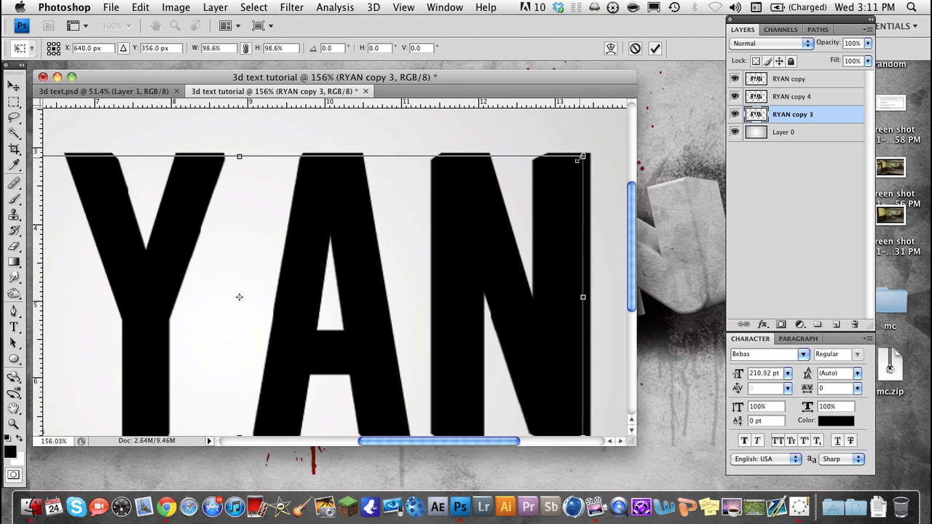
pyautogui.press('Return')
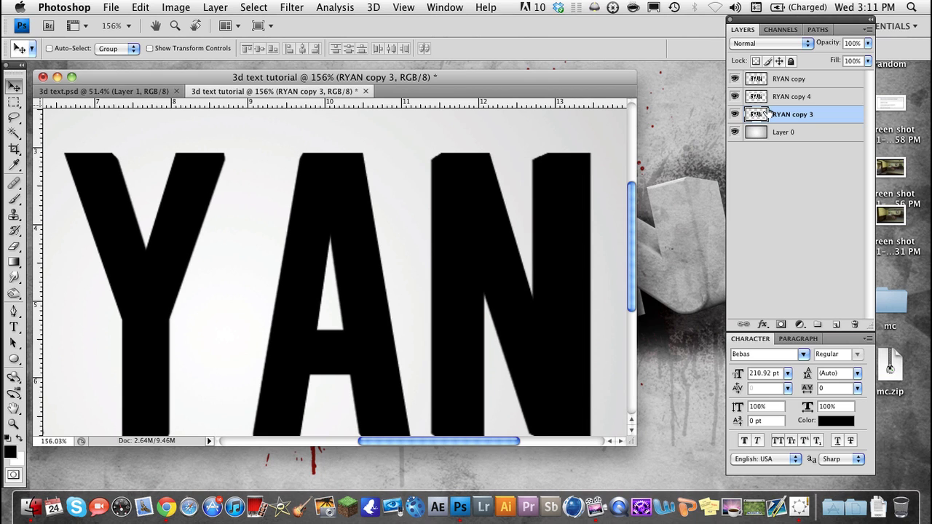
pyautogui.keyDown('shift'); pyautogui.click(785, 103); pyautogui.keyUp('shift')
pyautogui.rightClick(784, 107)
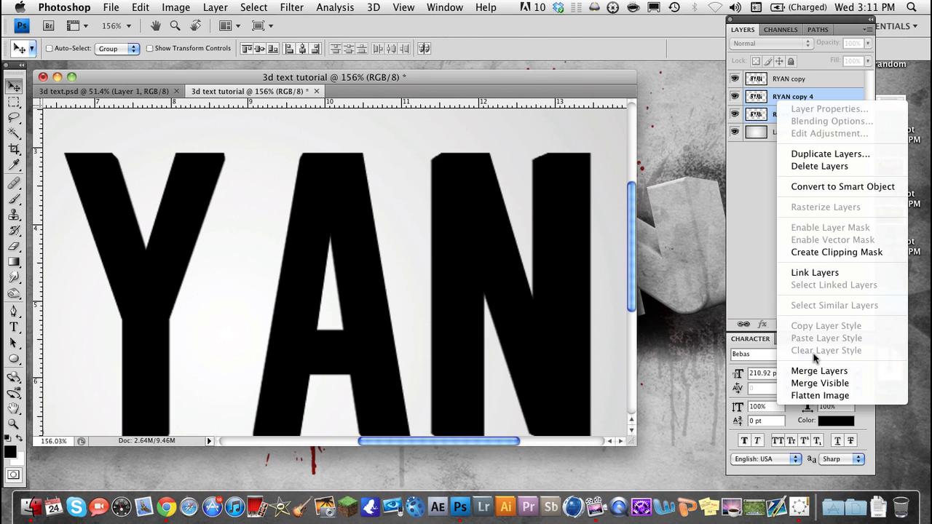
pyautogui.click(814, 371)
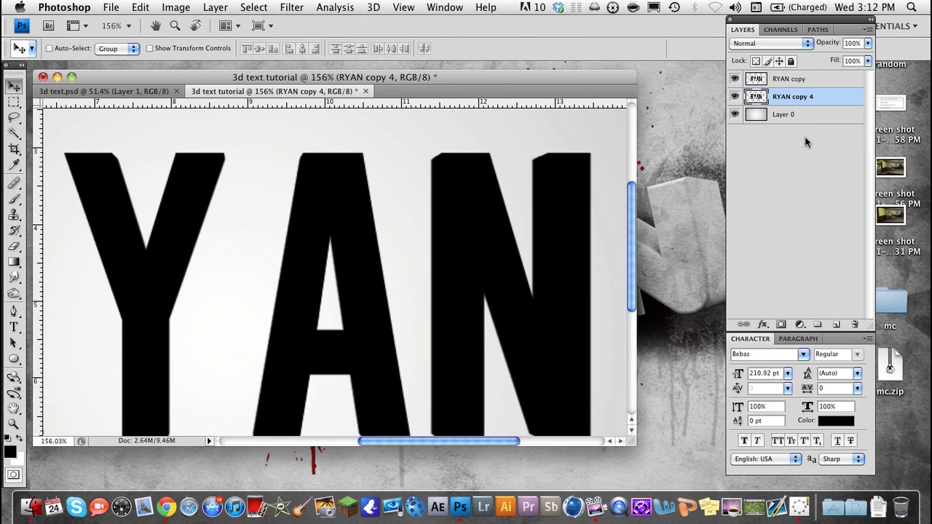
# Duplicate RYAN copy 4, shrink the lower one to about 98%, and merge into RYAN copy 5
pyautogui.hotkey('ctrl', 'j')
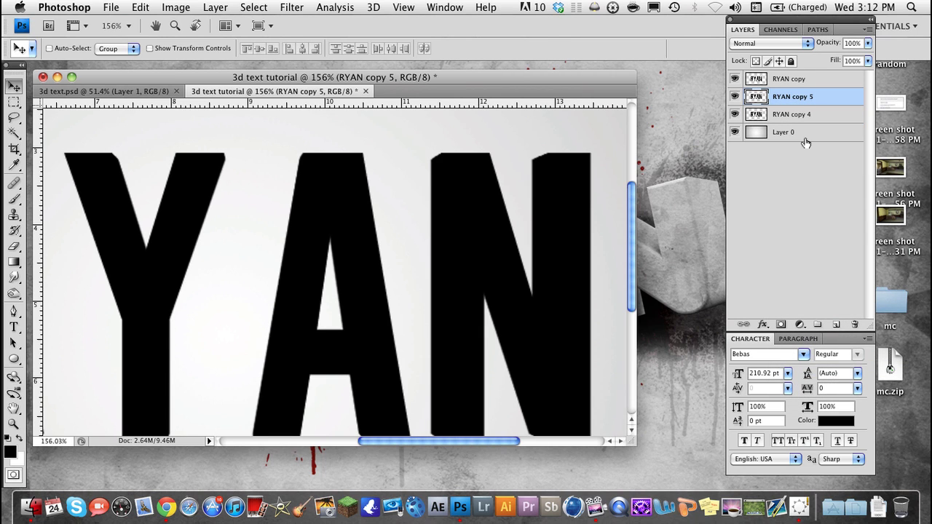
pyautogui.click(793, 116)
pyautogui.hotkey('ctrl', 't')
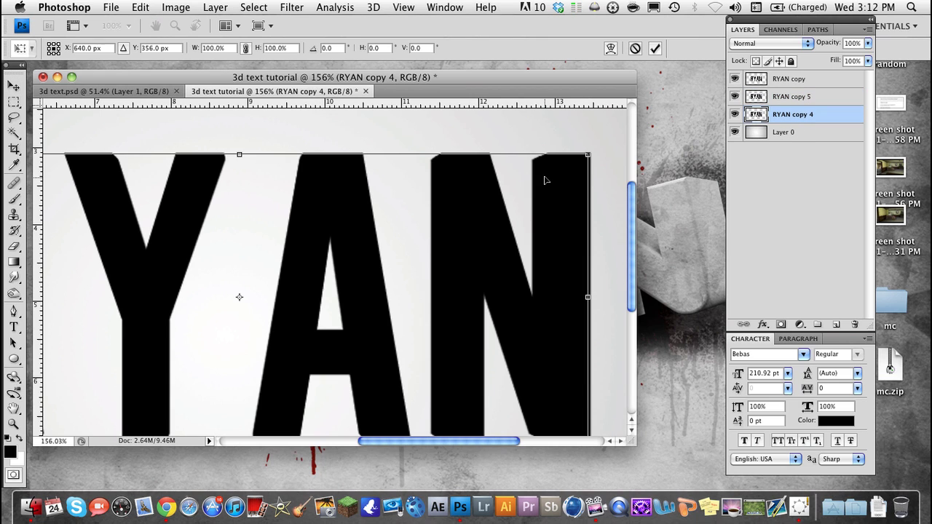
pyautogui.moveTo(586, 155); pyautogui.dragTo(575, 161)
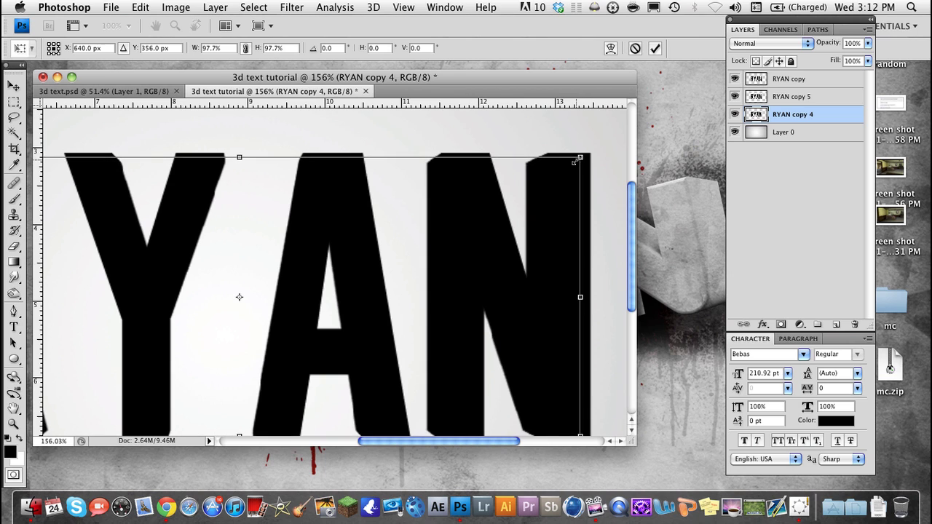
pyautogui.press('Return')
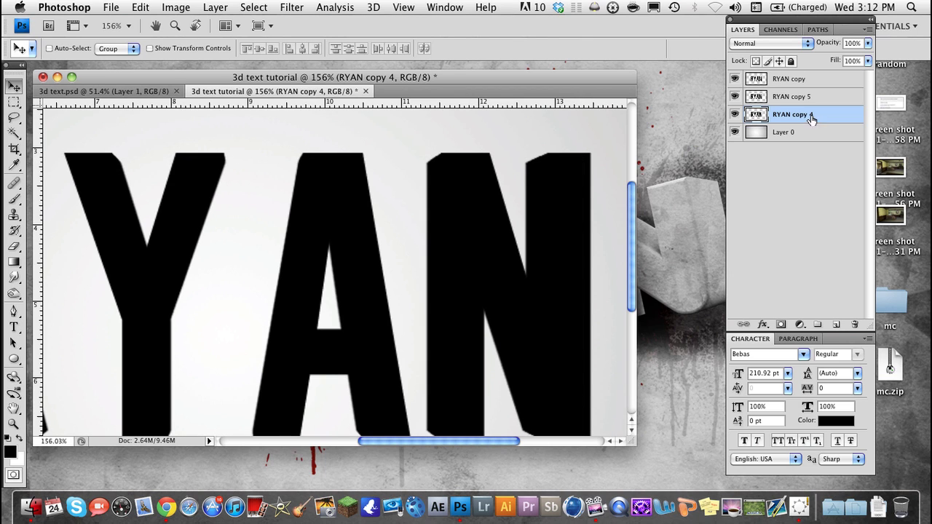
pyautogui.keyDown('shift'); pyautogui.click(795, 103); pyautogui.keyUp('shift')
pyautogui.rightClick(795, 115)
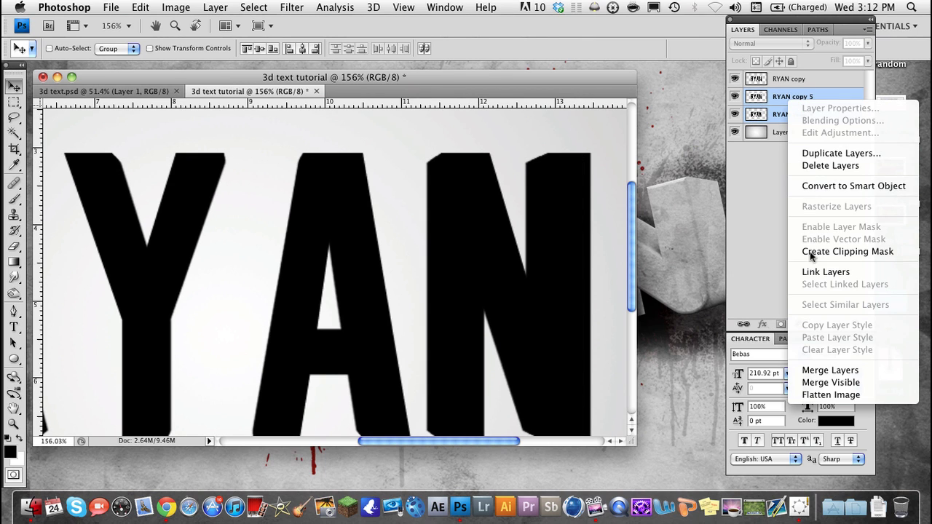
pyautogui.click(820, 364)
# Duplicate RYAN copy 5, shrink the lower one to about 95%, and merge into RYAN copy 6
pyautogui.press('super+j')
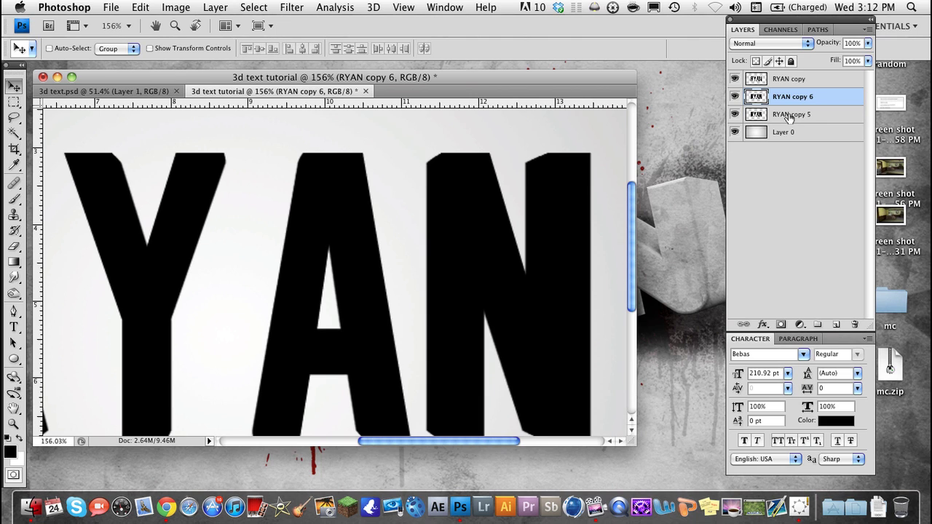
pyautogui.click(784, 116)
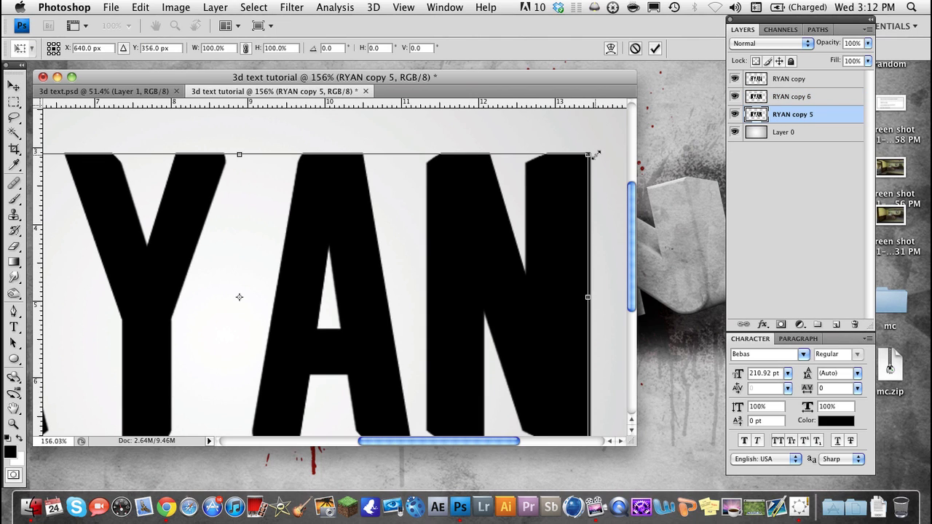
pyautogui.moveTo(588, 155); pyautogui.dragTo(580, 159)
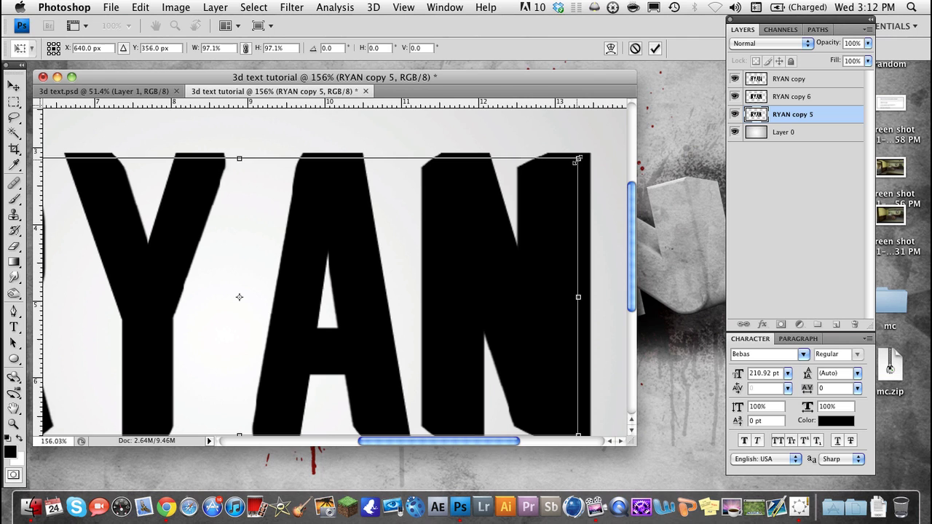
pyautogui.moveTo(573, 162); pyautogui.dragTo(572, 162)
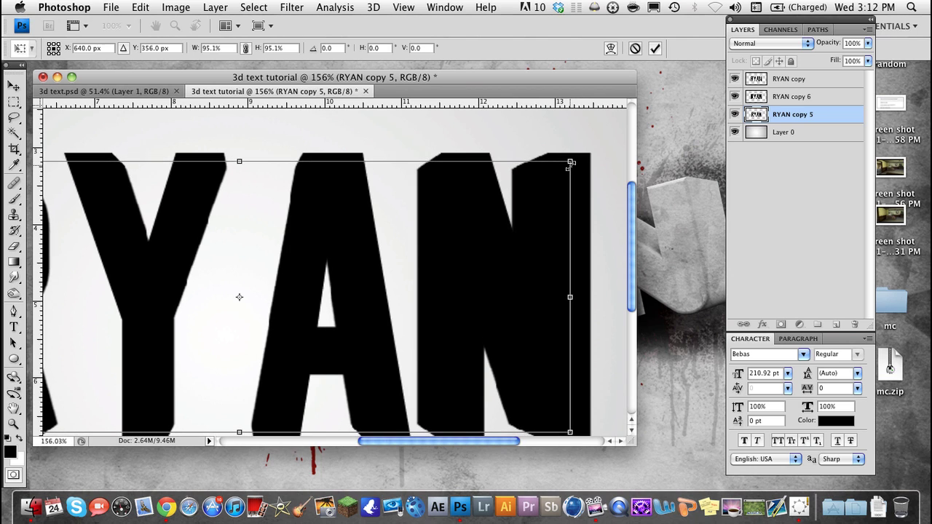
pyautogui.moveTo(572, 161); pyautogui.dragTo(569, 166)
pyautogui.press('Return')
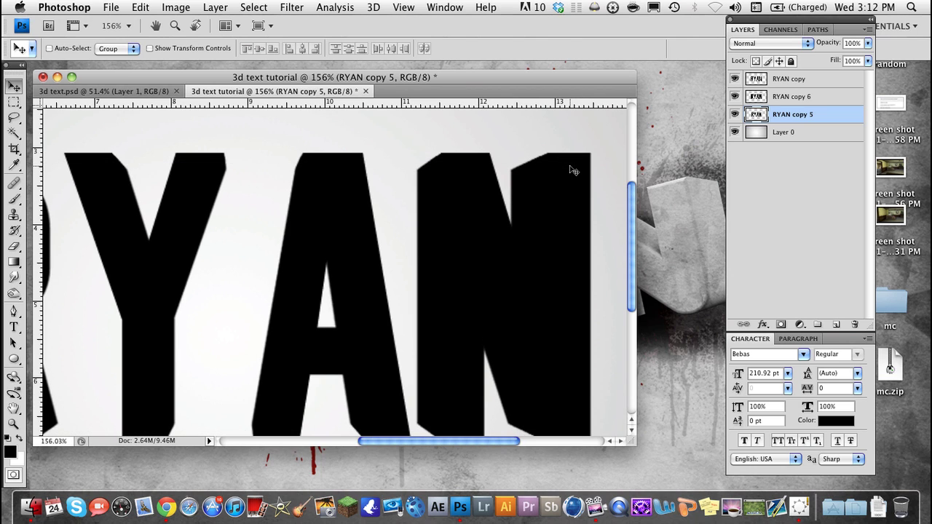
pyautogui.keyDown('shift'); pyautogui.click(803, 96); pyautogui.keyUp('shift')
pyautogui.rightClick(797, 95)
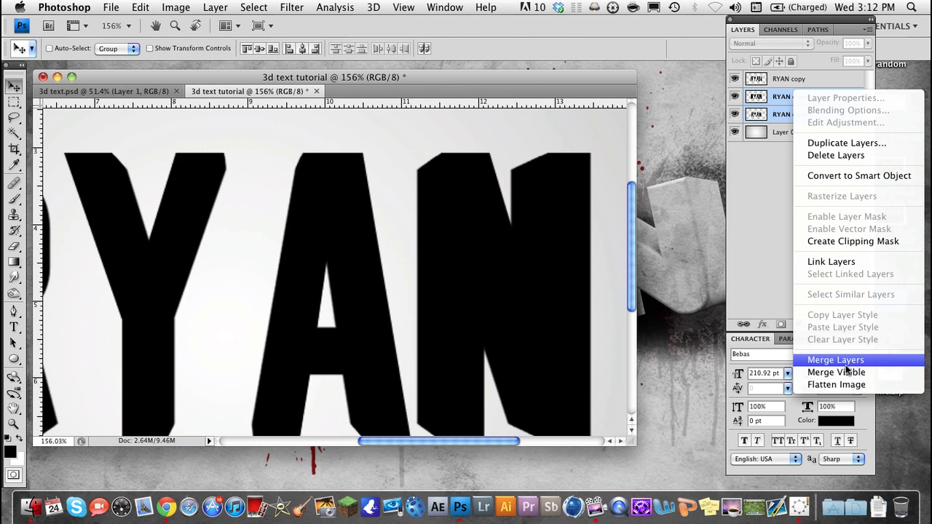
pyautogui.click(835, 359)
# Inspect the RYAN copy layer's options and layer style without changing anything
pyautogui.click(789, 82)
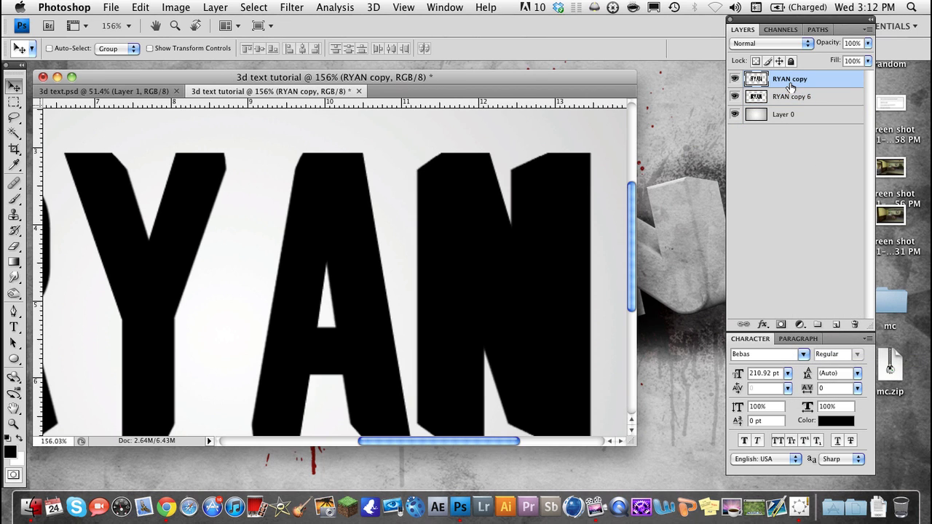
pyautogui.rightClick(790, 85)
pyautogui.press('Escape')
pyautogui.doubleClick(786, 81)
pyautogui.click(853, 224)
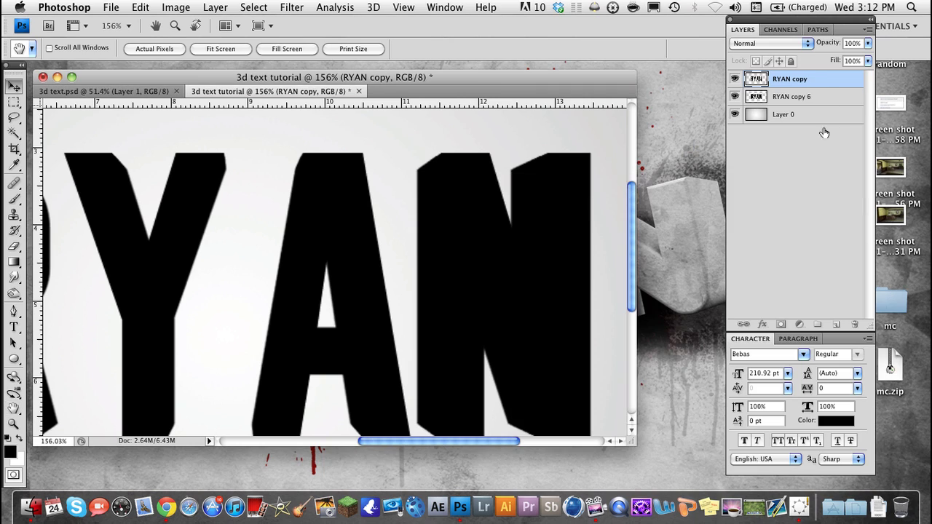
# Rename RYAN copy to 'ryan top' and RYAN copy 6 to 'ryan depth'
pyautogui.doubleClick(790, 78)
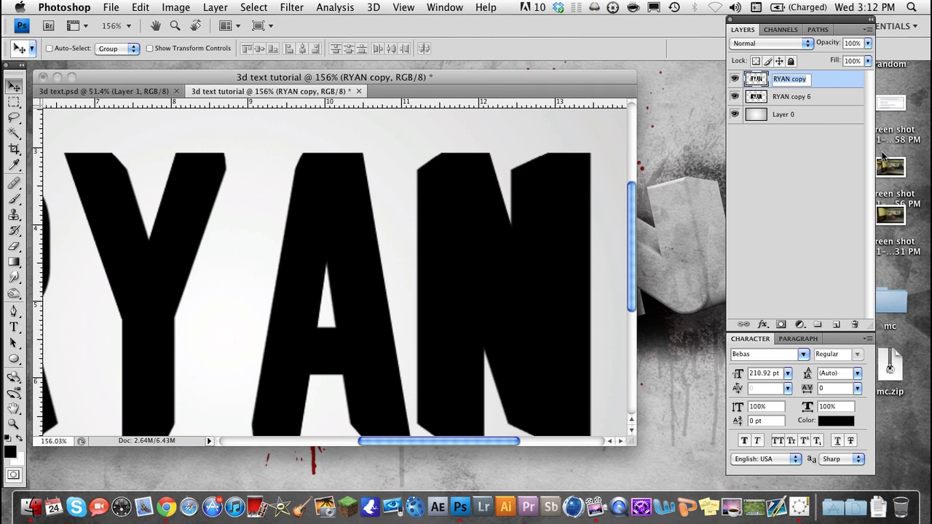
pyautogui.write('ryan top')
pyautogui.press('Return')
pyautogui.doubleClick(791, 97)
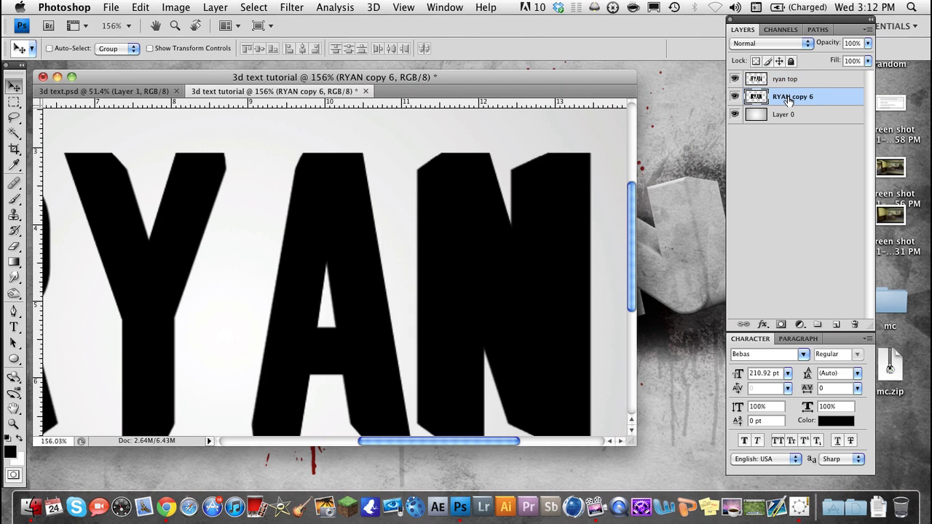
pyautogui.write('ryan depth')
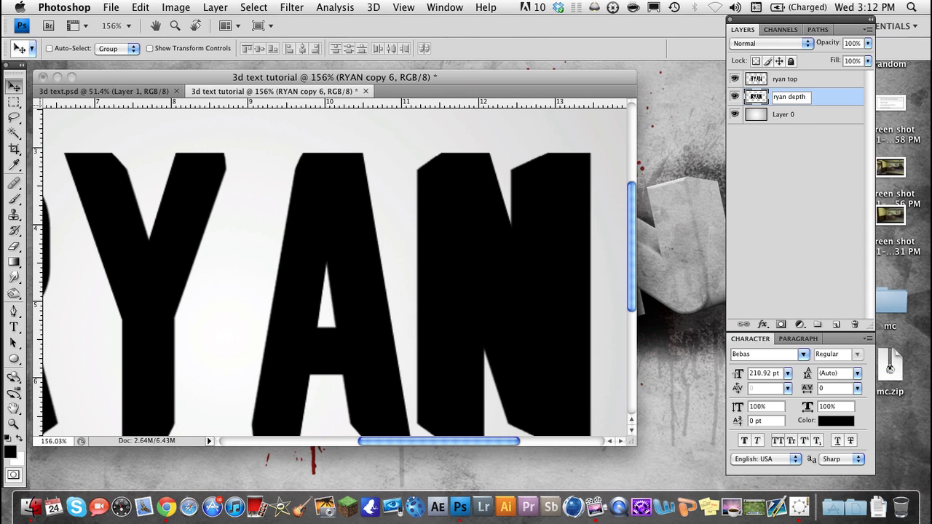
pyautogui.click(812, 142)
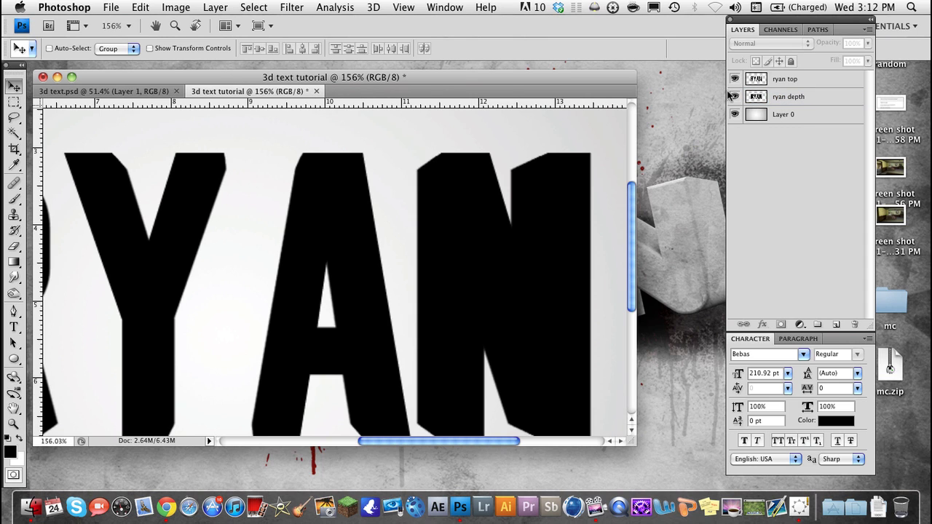
# Toggle the ryan depth layer's visibility to check it, then select ryan top
pyautogui.click(733, 96)
pyautogui.click(733, 96)
pyautogui.click(764, 100)
pyautogui.click(780, 86)
pyautogui.scroll(-1, 447, 210)
# Add a Gradient Overlay effect to the ryan top layer from the fx menu
pyautogui.scroll(-5, 448, 214)
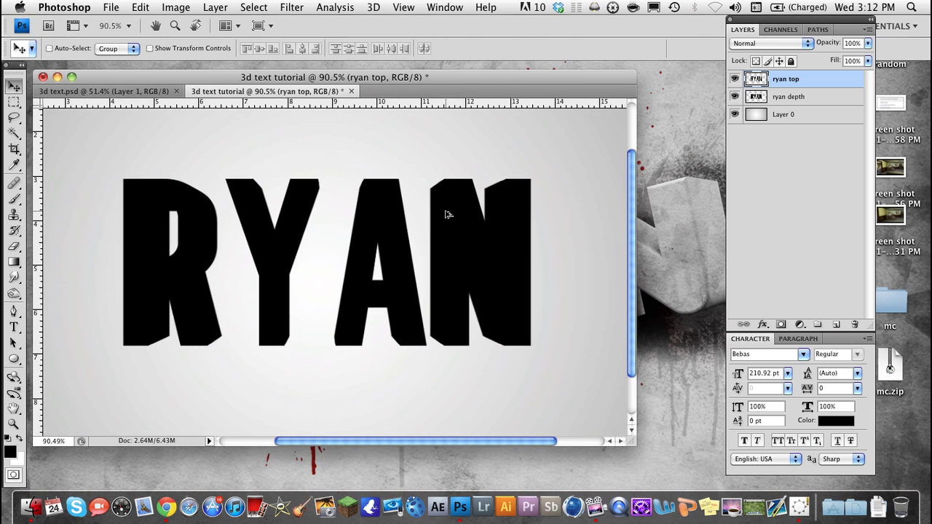
pyautogui.click(763, 324)
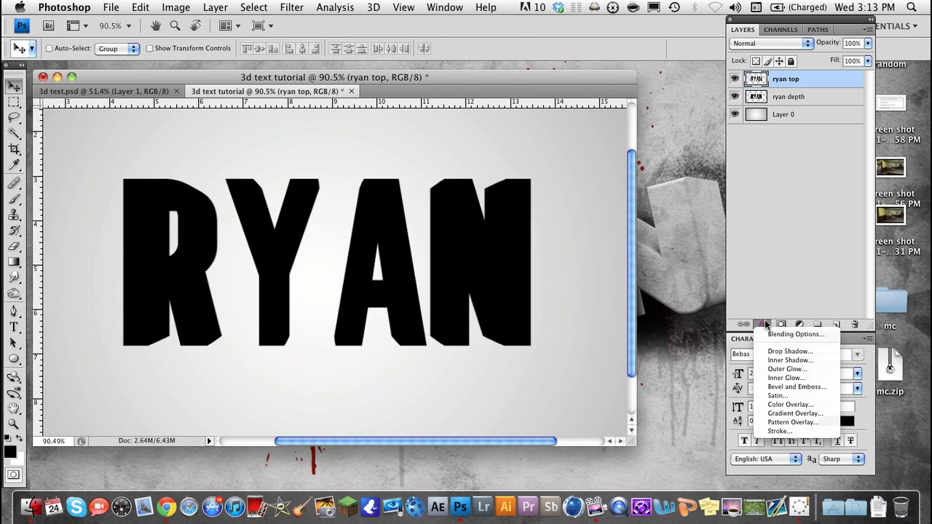
pyautogui.click(811, 413)
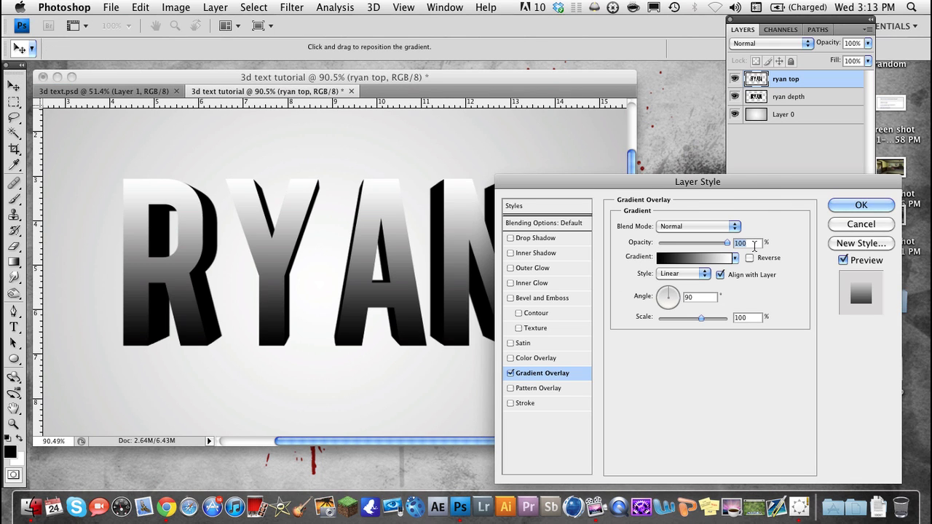
# Make the gradient's left stop dark grey and add a light grey stop at 56%
pyautogui.click(699, 258)
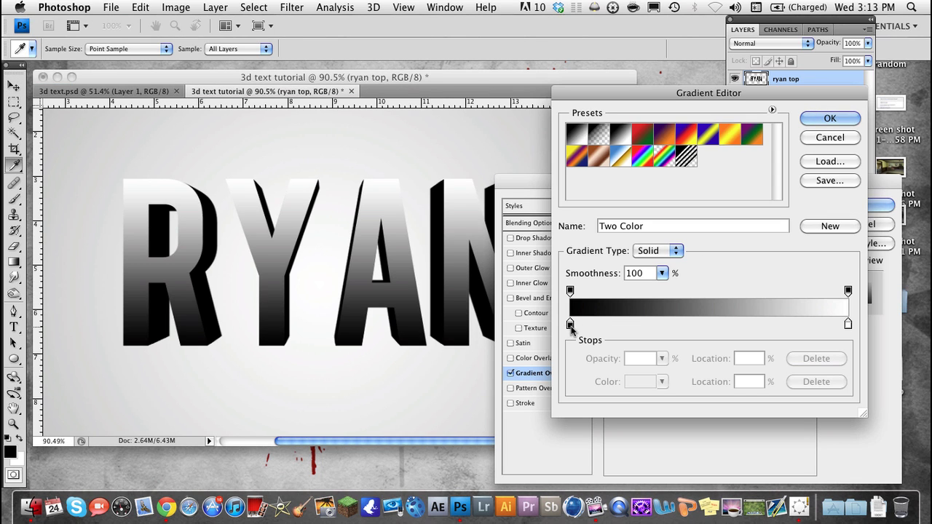
pyautogui.doubleClick(570, 324)
pyautogui.moveTo(270, 278); pyautogui.dragTo(247, 263)
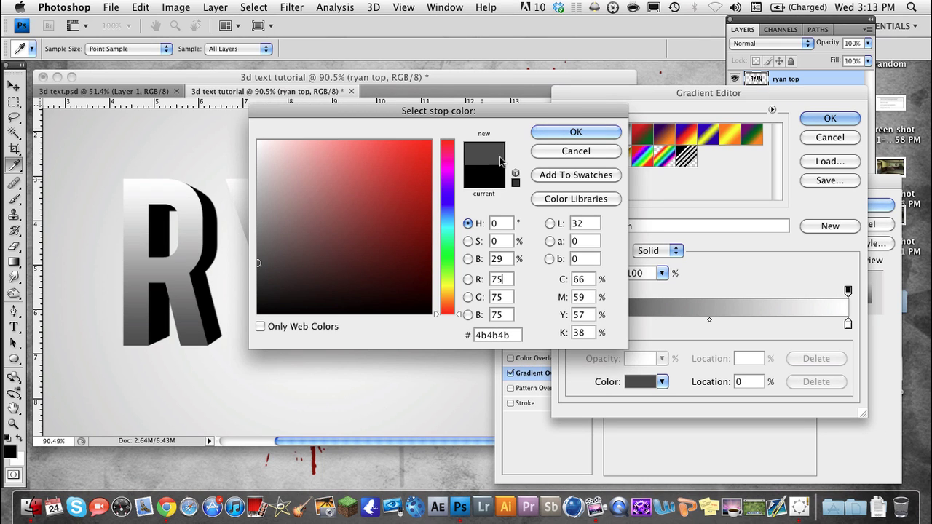
pyautogui.click(575, 133)
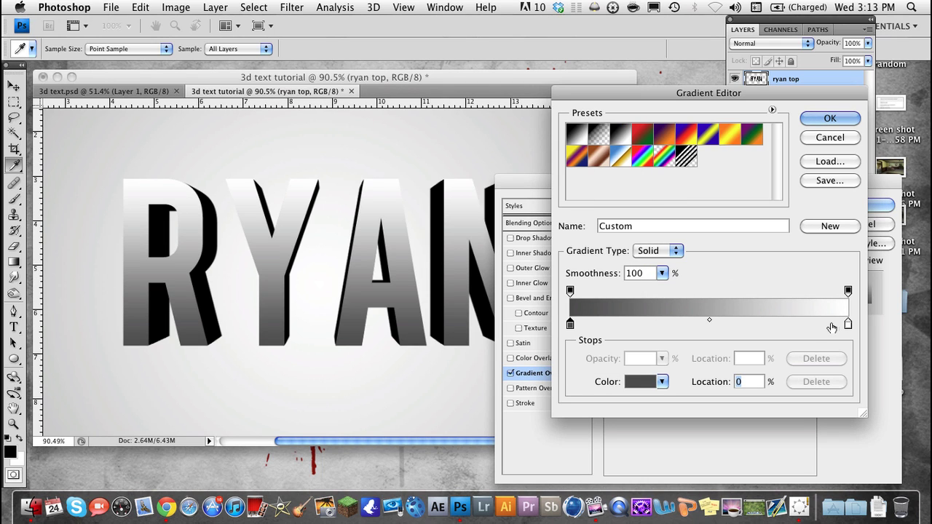
pyautogui.moveTo(848, 326); pyautogui.dragTo(726, 326)
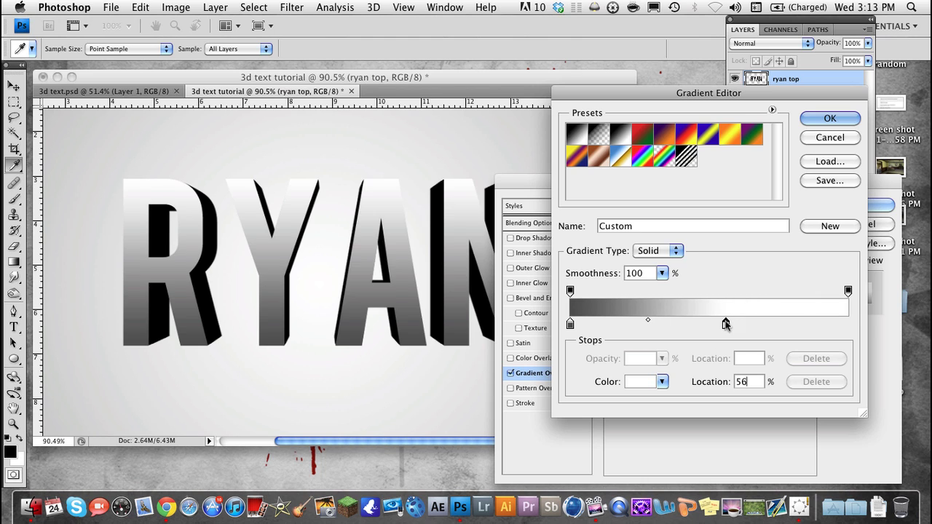
pyautogui.doubleClick(726, 325)
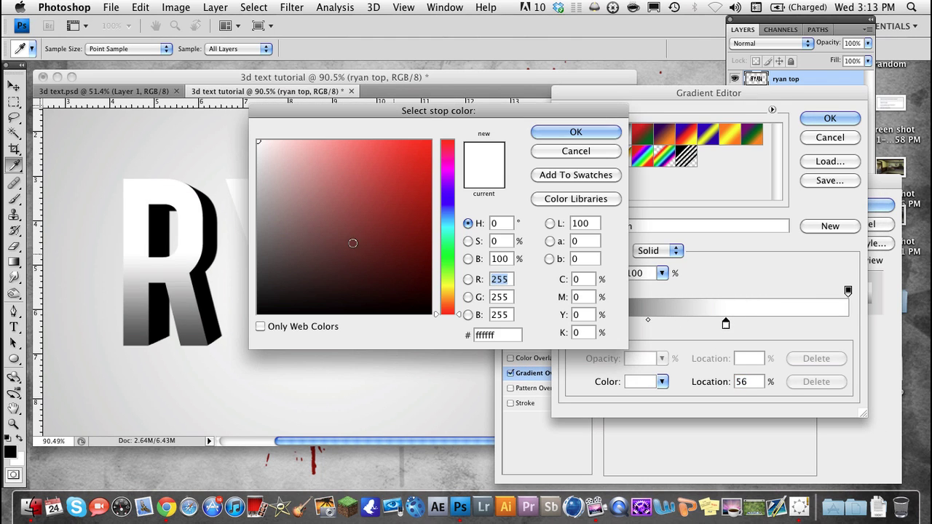
pyautogui.moveTo(279, 224); pyautogui.dragTo(240, 189)
pyautogui.click(575, 132)
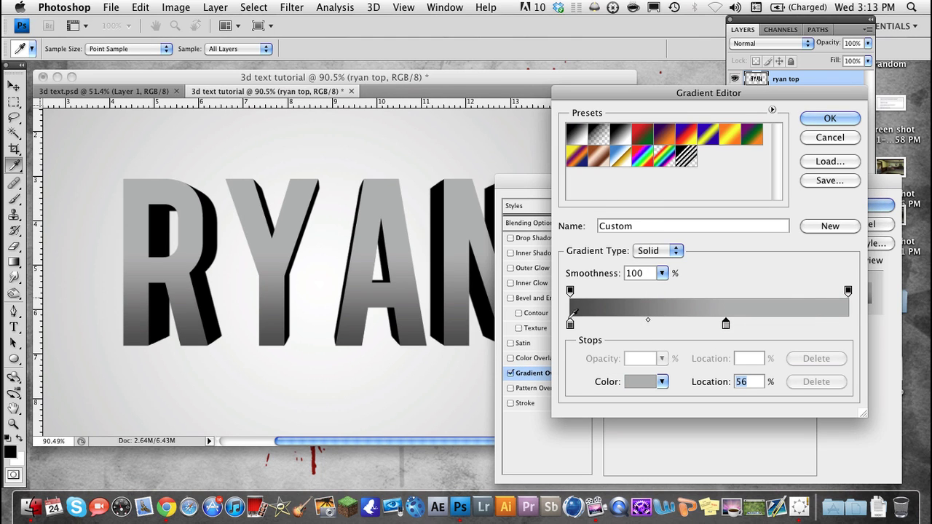
# Lighten the left stop, set the second stop to c1c1c1 at 53%, and apply the overlay
pyautogui.click(570, 324)
pyautogui.doubleClick(570, 324)
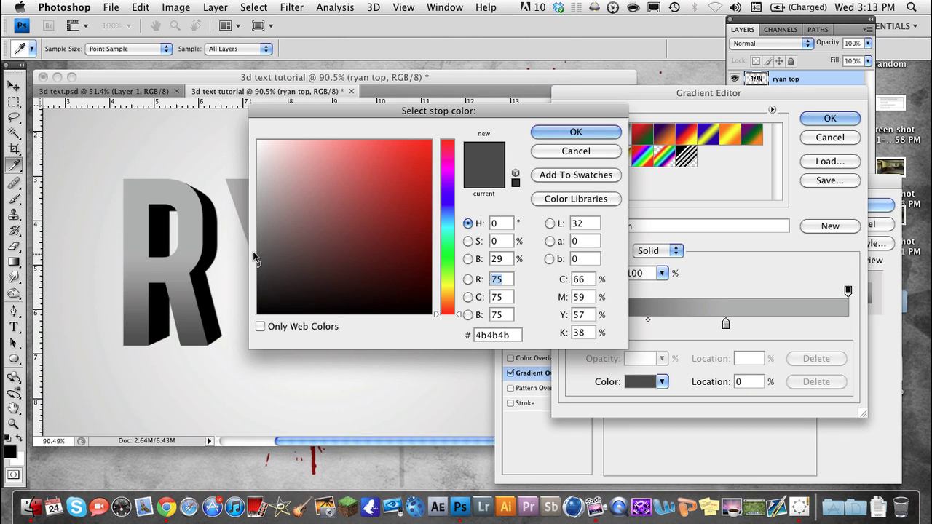
pyautogui.click(258, 251)
pyautogui.click(616, 132)
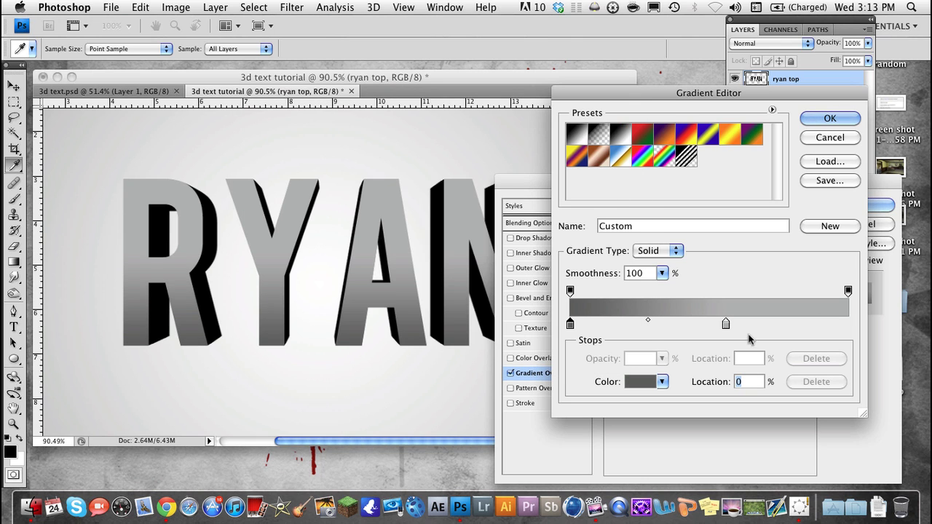
pyautogui.doubleClick(726, 324)
pyautogui.click(258, 182)
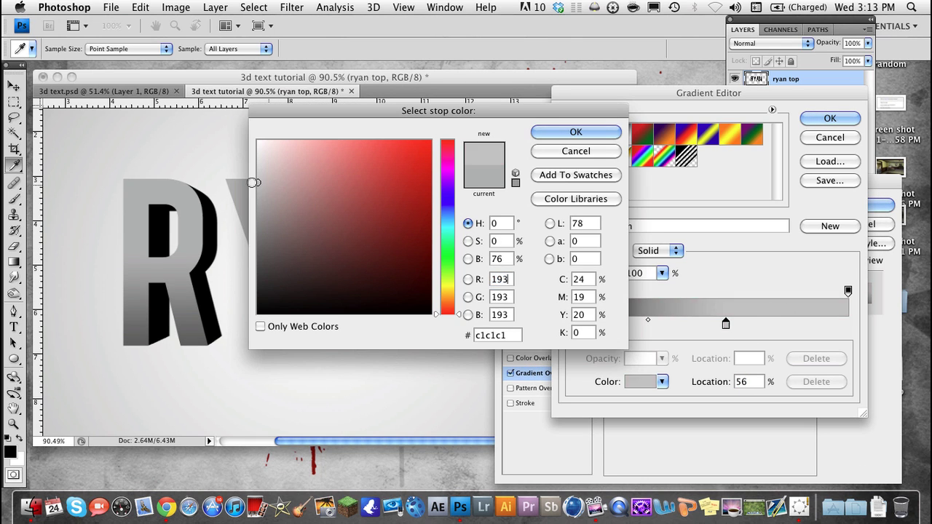
pyautogui.click(588, 140)
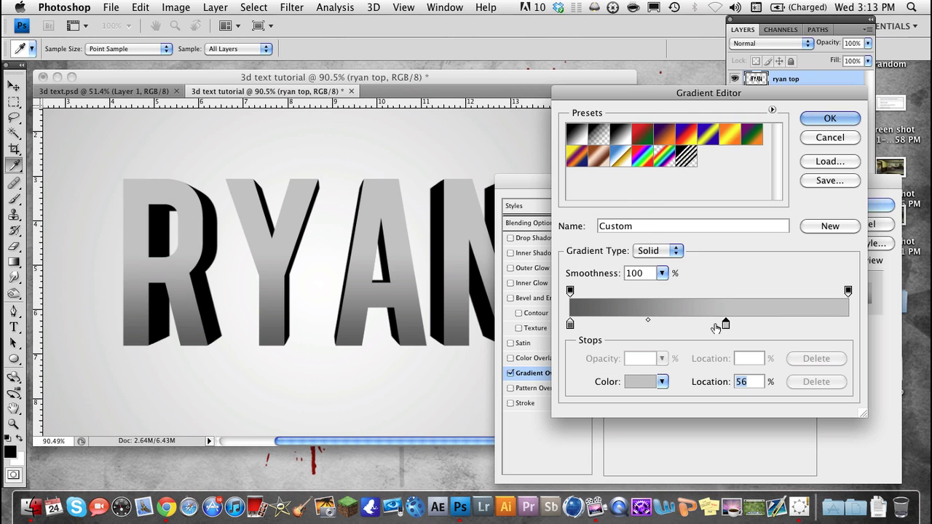
pyautogui.moveTo(725, 324); pyautogui.dragTo(716, 325)
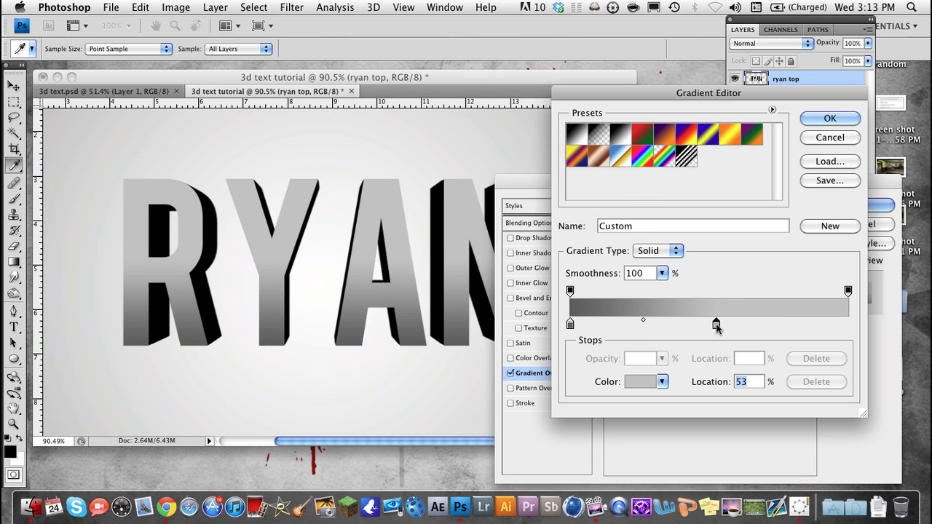
pyautogui.click(810, 126)
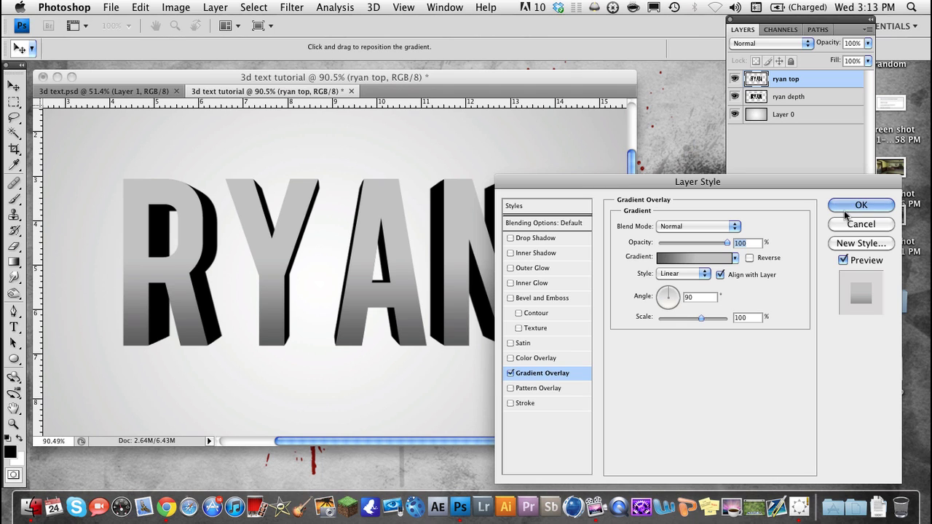
pyautogui.click(859, 206)
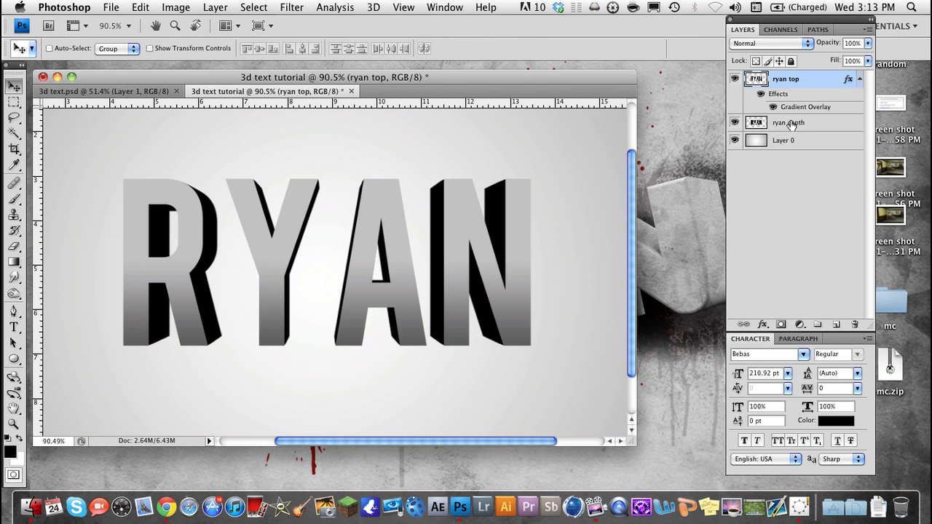
# Add a Gradient Overlay to ryan depth with a near-black left colour stop
pyautogui.click(792, 123)
pyautogui.click(763, 324)
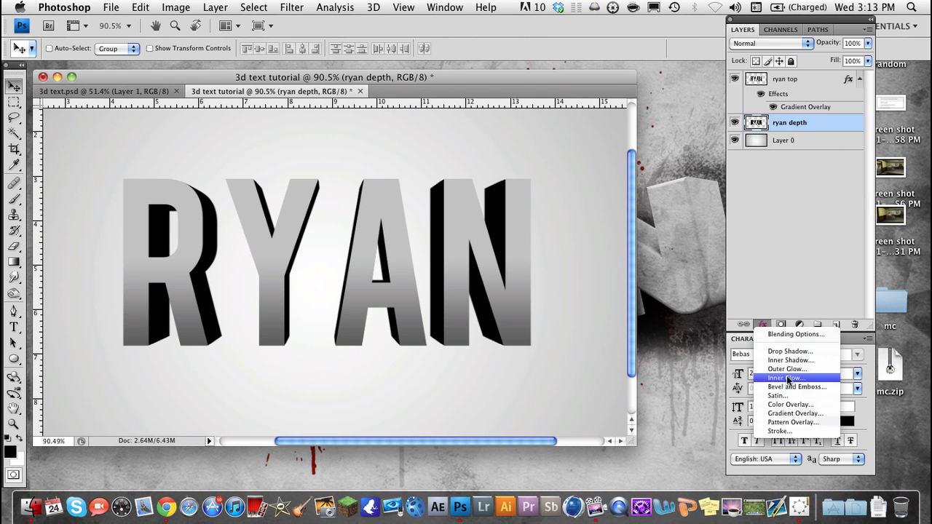
pyautogui.click(796, 412)
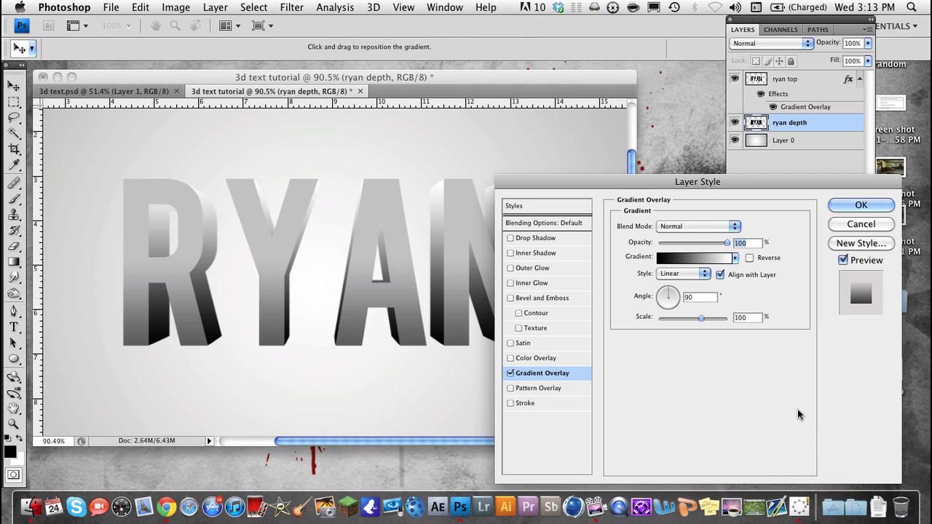
pyautogui.click(668, 260)
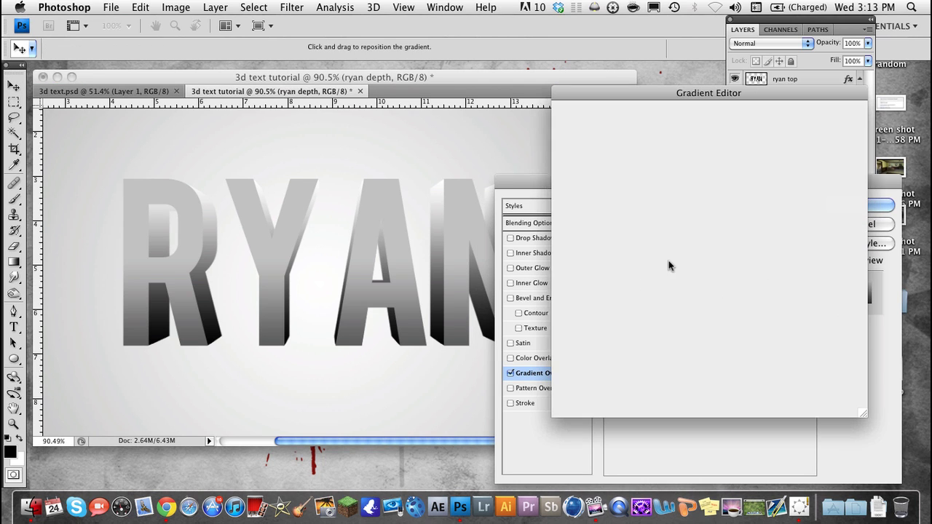
pyautogui.doubleClick(568, 326)
pyautogui.click(290, 291)
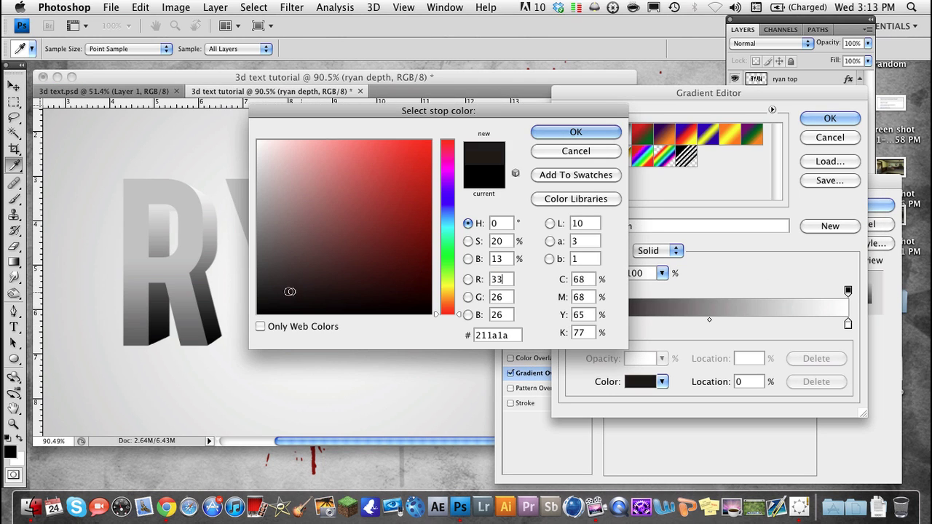
pyautogui.click(576, 132)
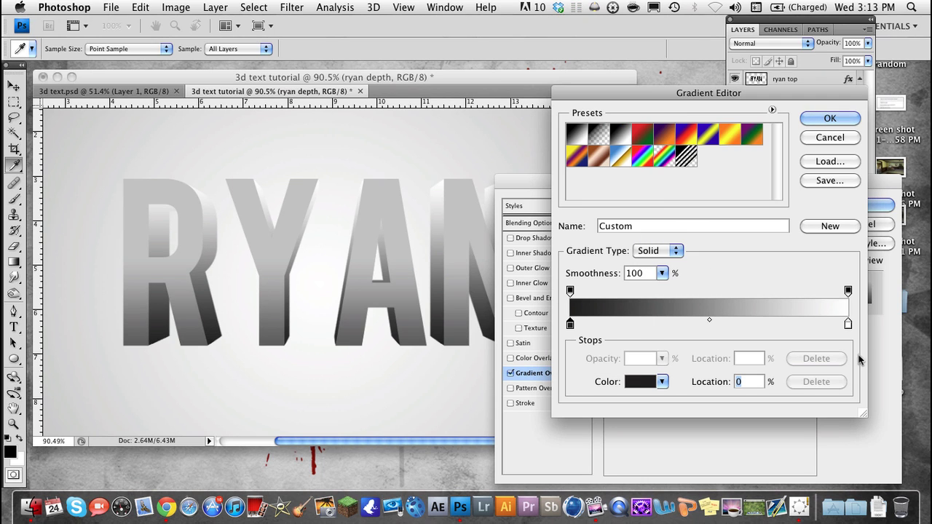
# Make the gradient's right stop a mid grey positioned at 78%
pyautogui.doubleClick(848, 324)
pyautogui.click(270, 249)
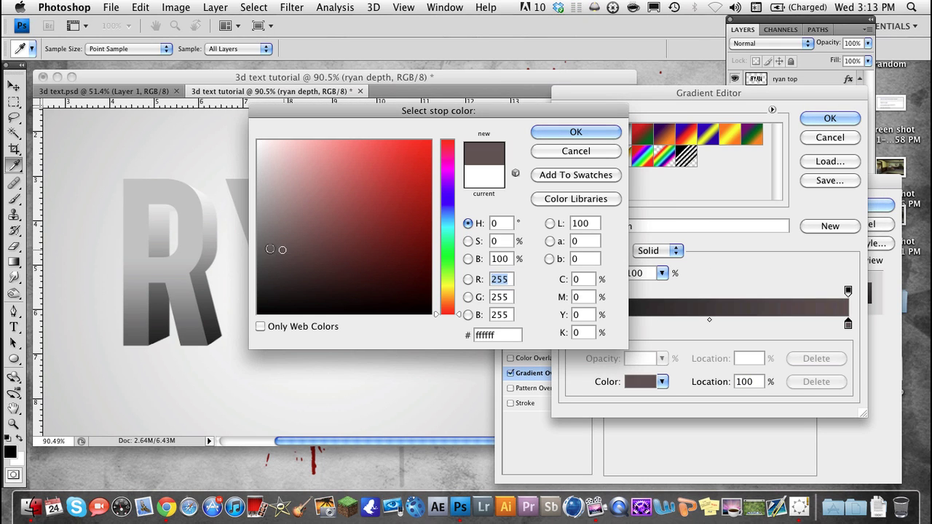
pyautogui.moveTo(270, 249)
pyautogui.mouseDown()
pyautogui.moveTo(227, 220)
pyautogui.moveTo(260, 202)
pyautogui.mouseUp()
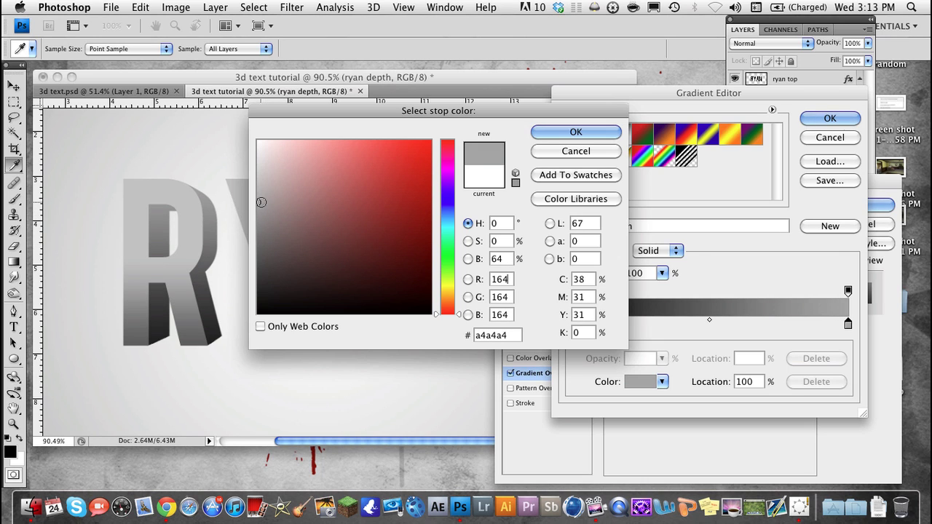
pyautogui.click(575, 132)
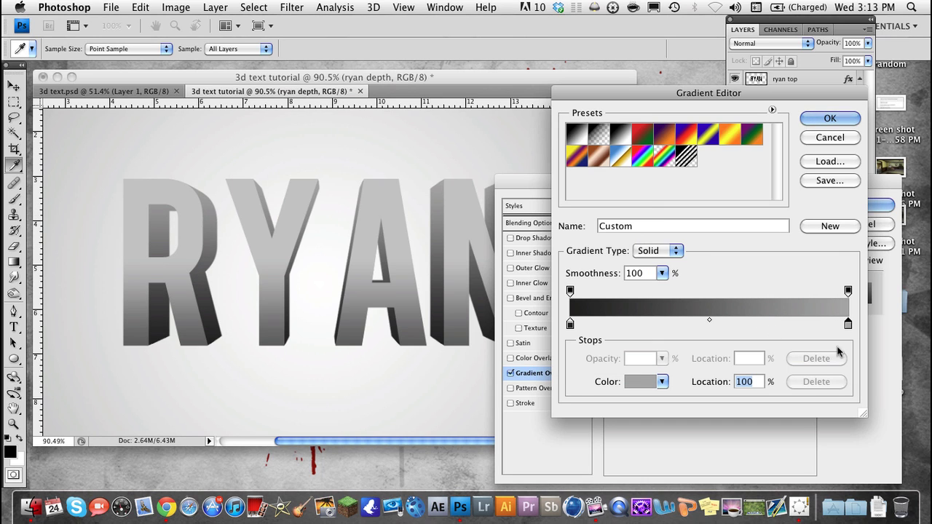
pyautogui.moveTo(847, 325); pyautogui.dragTo(788, 325)
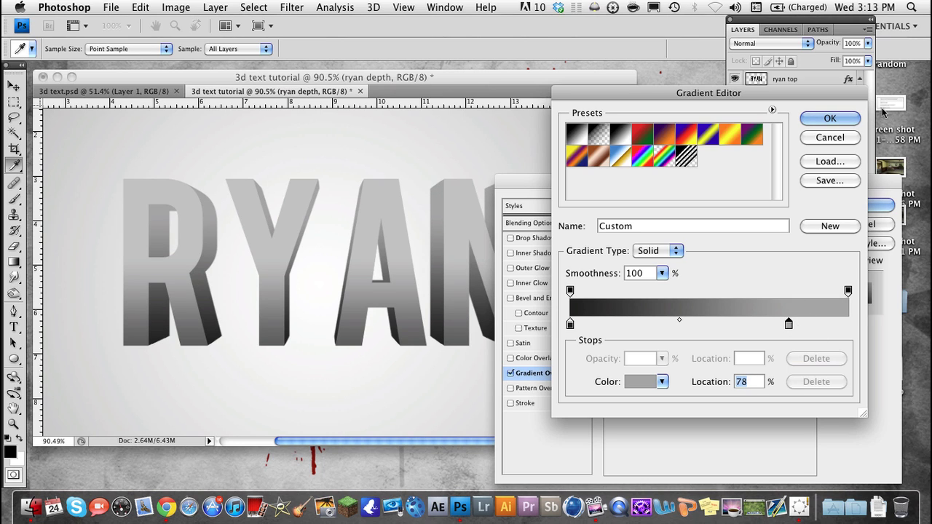
pyautogui.click(819, 119)
# Switch the gradient overlay style from Radial to Linear
pyautogui.click(684, 273)
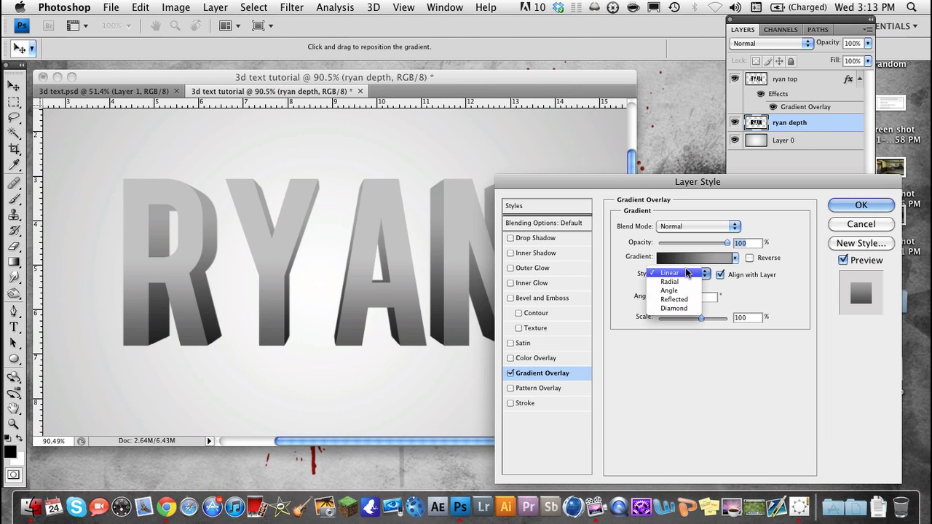
pyautogui.click(685, 282)
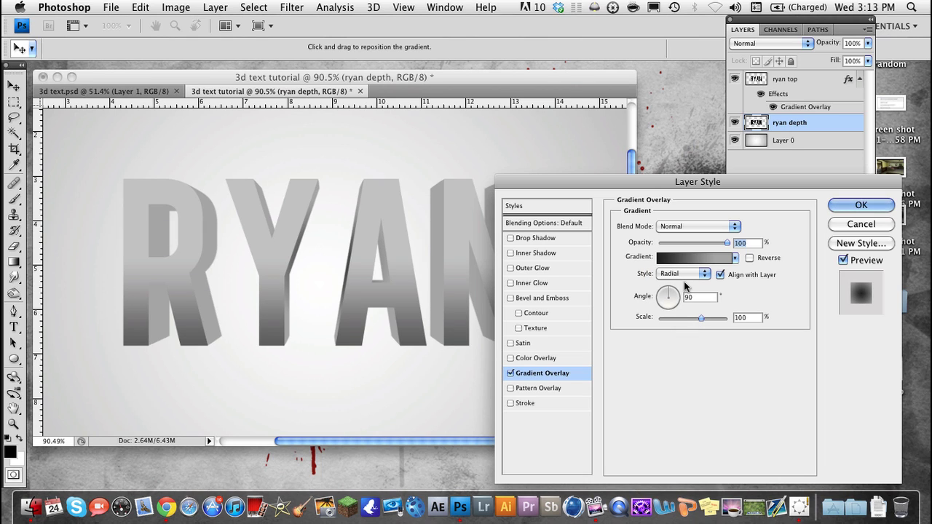
pyautogui.click(685, 278)
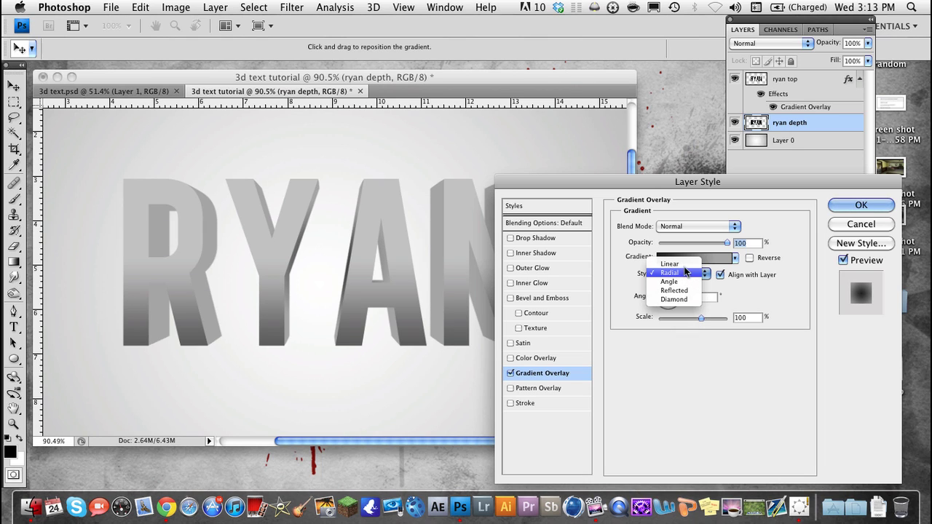
pyautogui.click(670, 263)
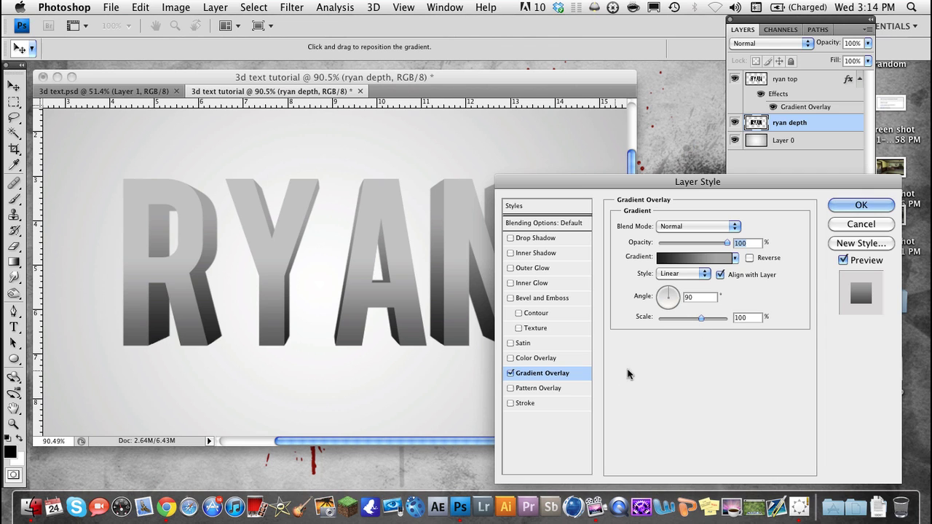
# Commit ryan depth's gradient overlay, zoom in and out on the letters, then select ryan top
pyautogui.click(861, 206)
pyautogui.scroll(-3, 510, 251)
pyautogui.scroll(-3, 407, 254)
pyautogui.scroll(1, 407, 255)
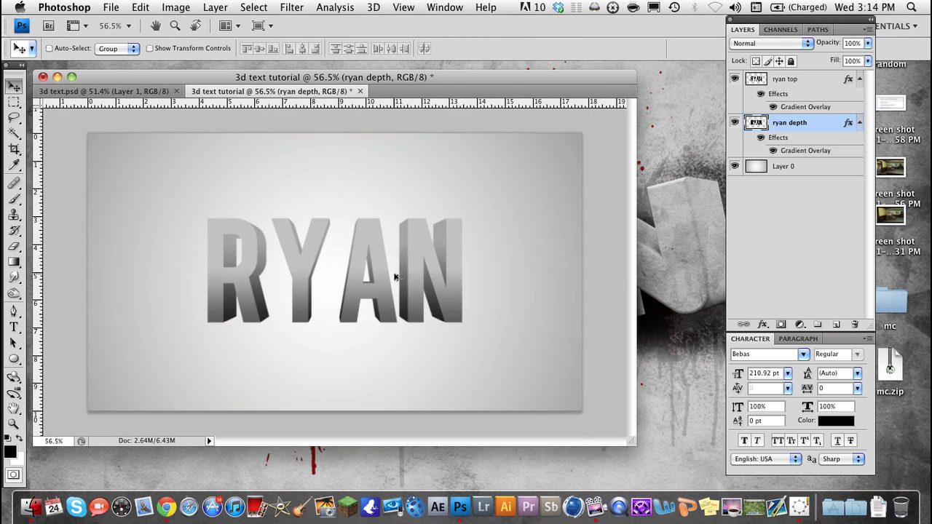
pyautogui.scroll(2, 397, 273)
pyautogui.scroll(3, 396, 273)
pyautogui.scroll(2, 426, 214)
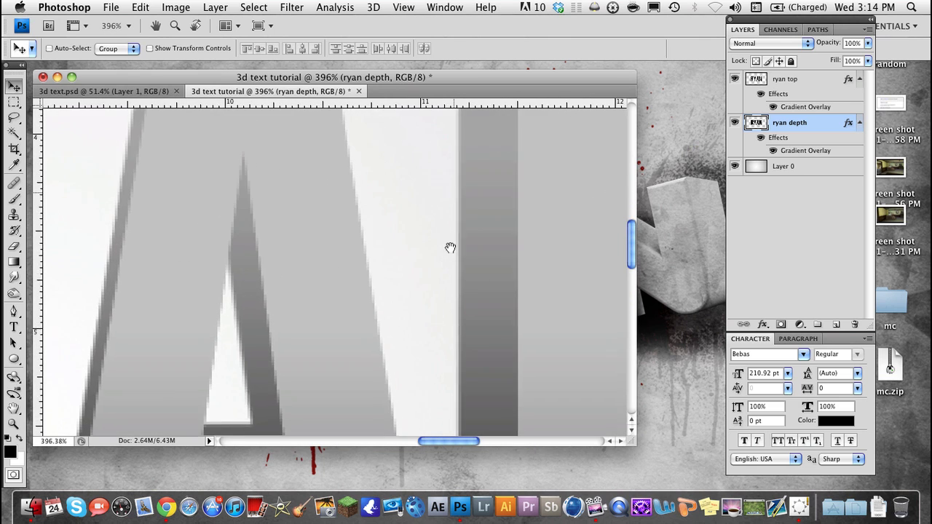
pyautogui.scroll(5, 449, 247)
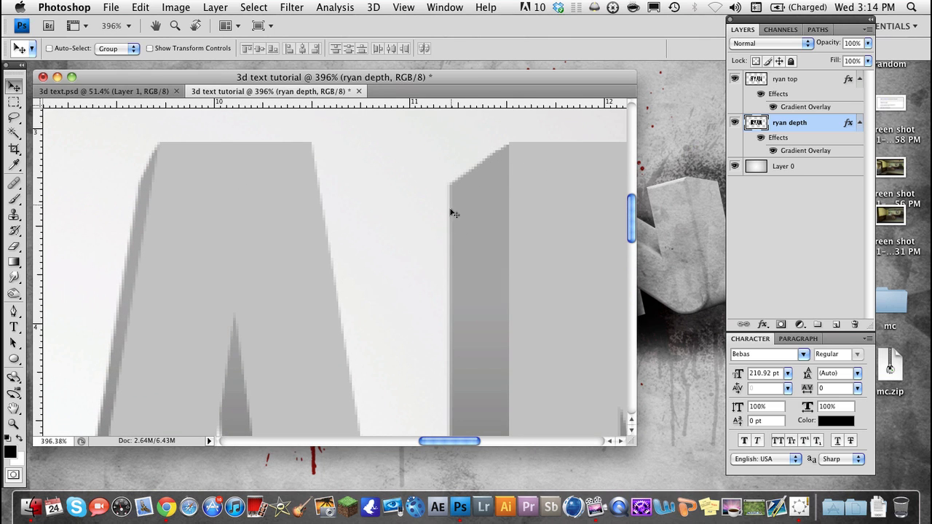
pyautogui.scroll(-2, 439, 251)
pyautogui.scroll(-2, 439, 252)
pyautogui.scroll(-1, 440, 252)
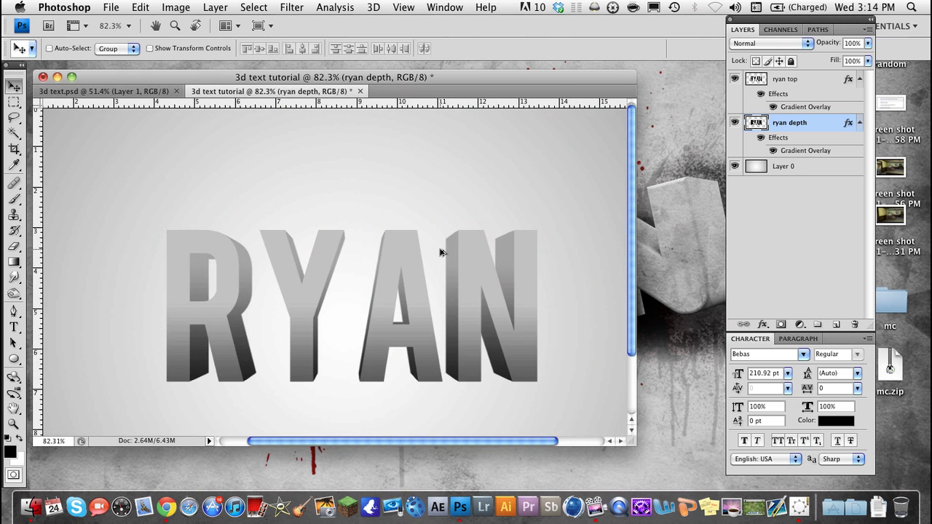
pyautogui.scroll(-1, 440, 252)
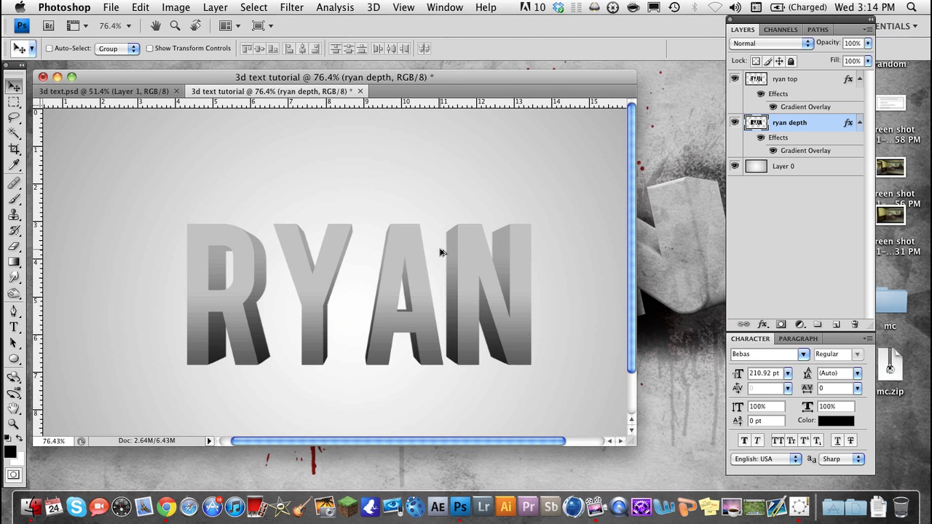
pyautogui.click(779, 78)
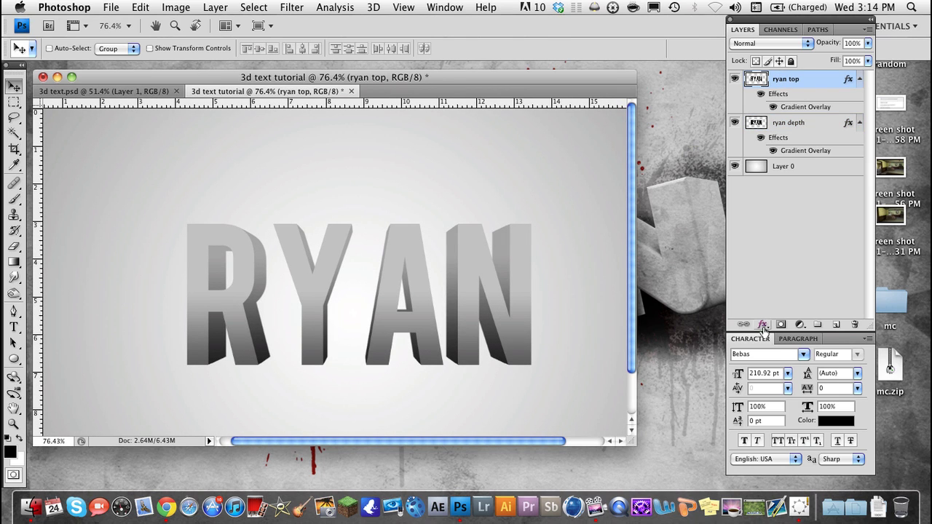
# Add a 2 px Stroke effect to the ryan top layer
pyautogui.click(763, 325)
pyautogui.click(771, 432)
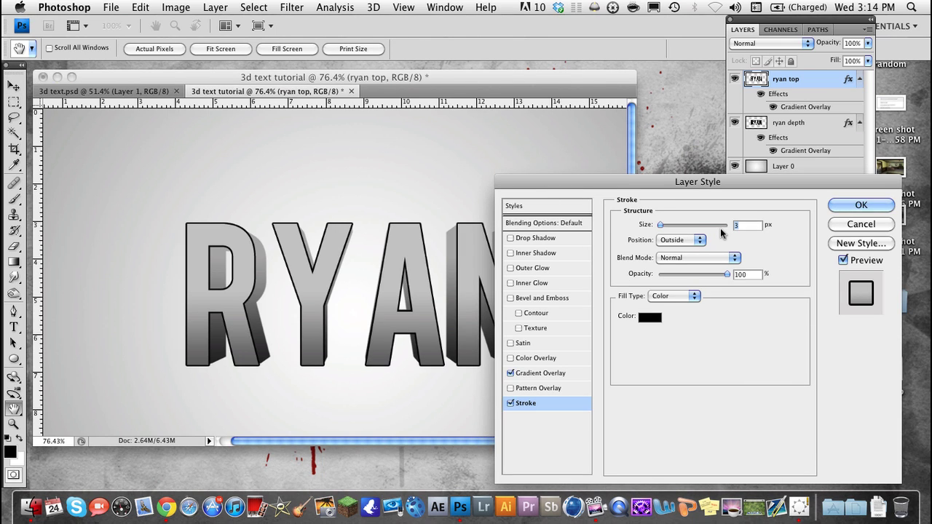
pyautogui.write('2')
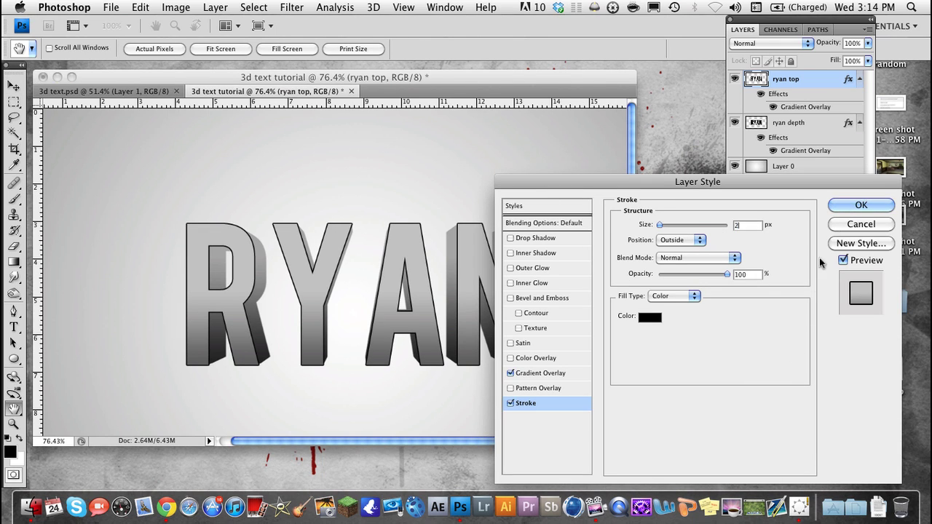
pyautogui.click(859, 206)
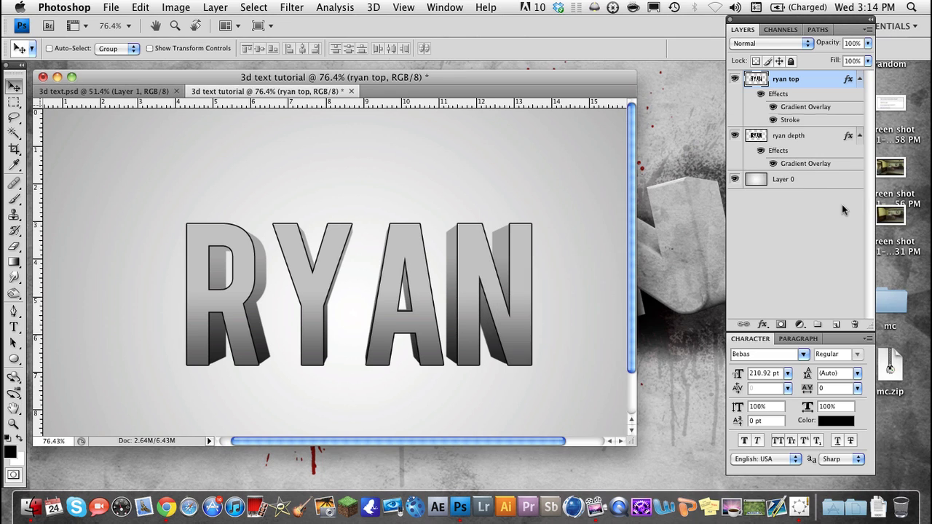
# Add a 2 px Stroke effect to the ryan depth layer
pyautogui.click(789, 140)
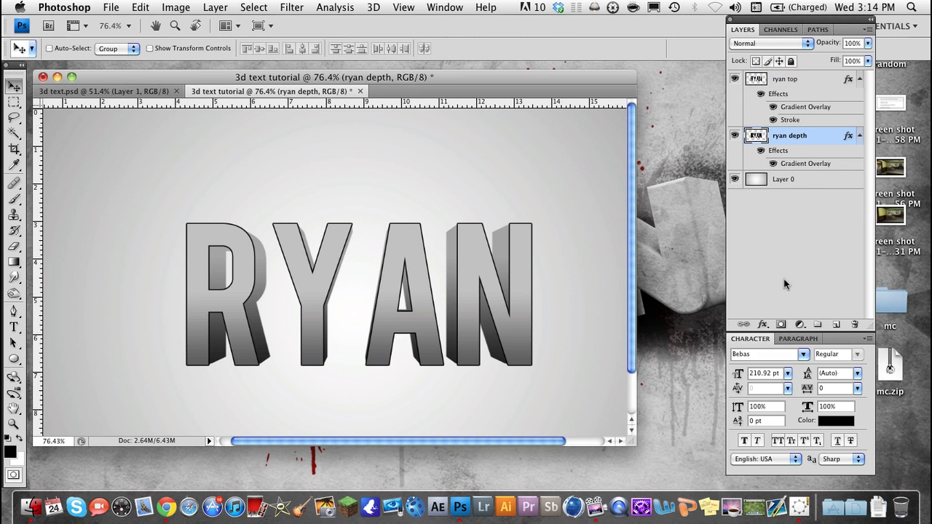
pyautogui.click(762, 325)
pyautogui.click(780, 431)
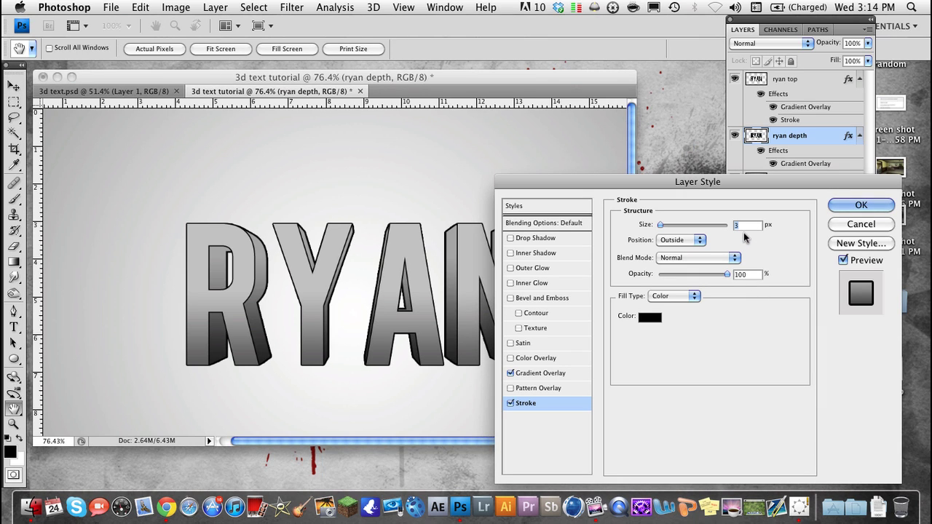
pyautogui.write('2')
pyautogui.press('BackSpace')
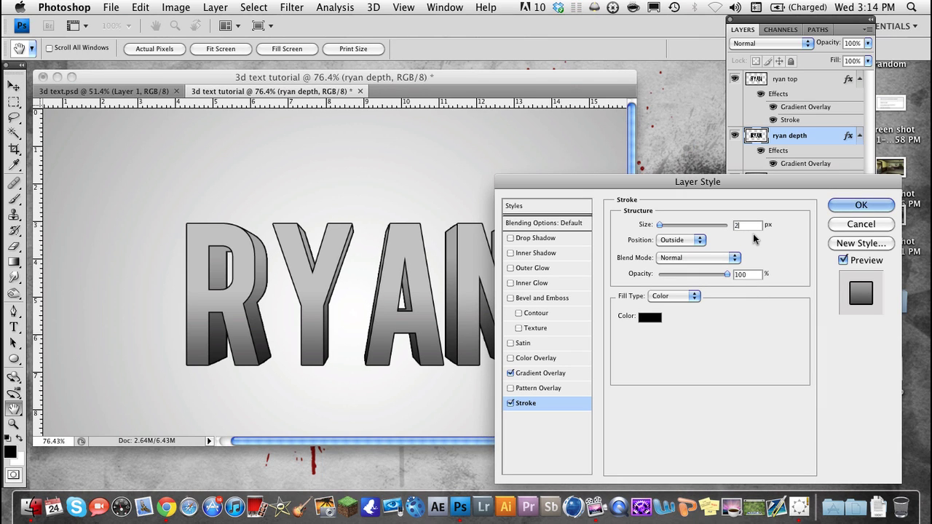
pyautogui.write('1')
pyautogui.press('BackSpace')
pyautogui.write('2')
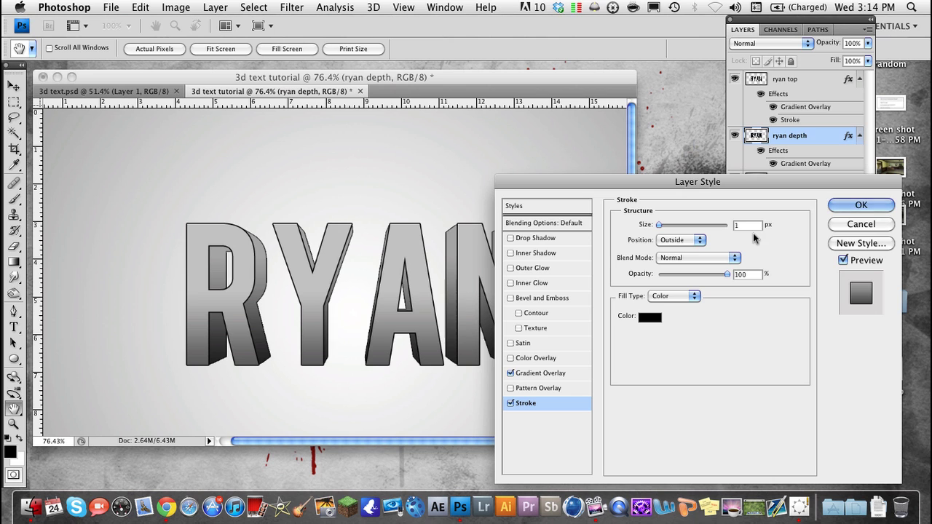
pyautogui.click(841, 206)
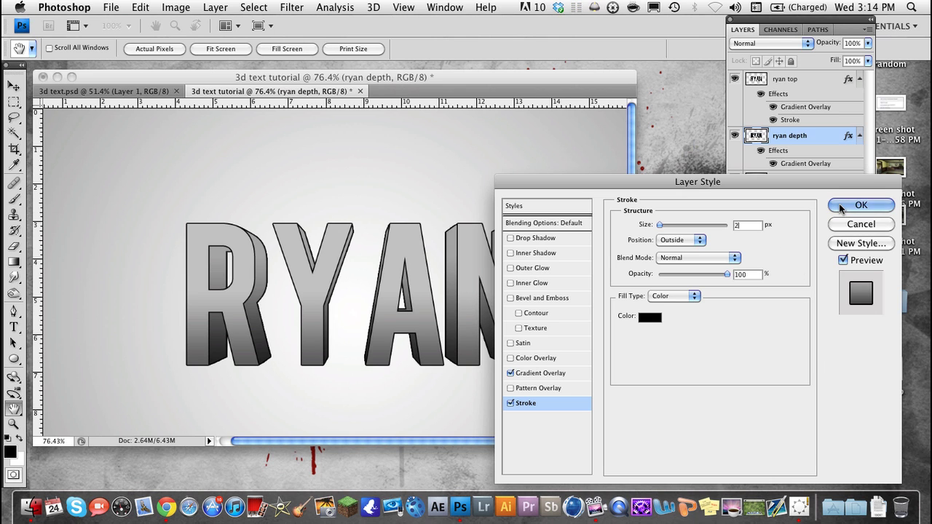
# Recolour ryan top's stroke to dark grey #2f2f2f
pyautogui.click(781, 84)
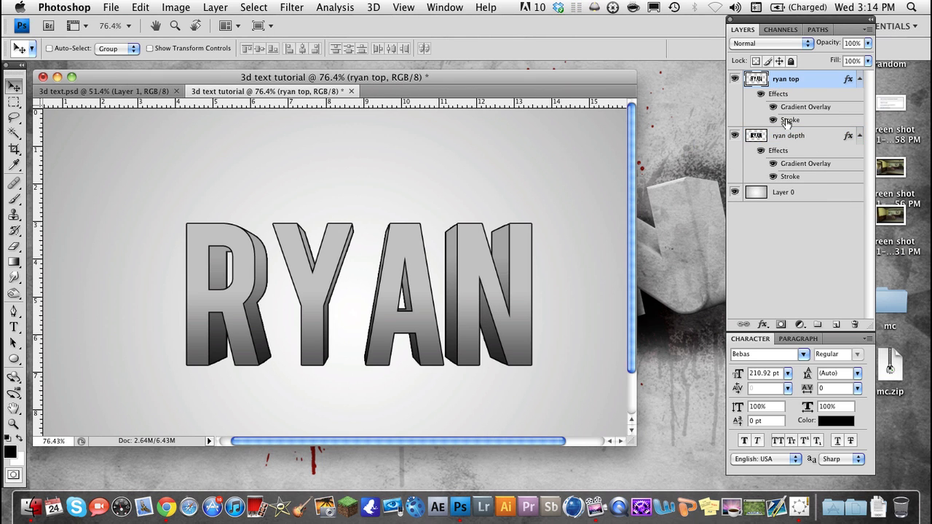
pyautogui.doubleClick(788, 120)
pyautogui.click(641, 318)
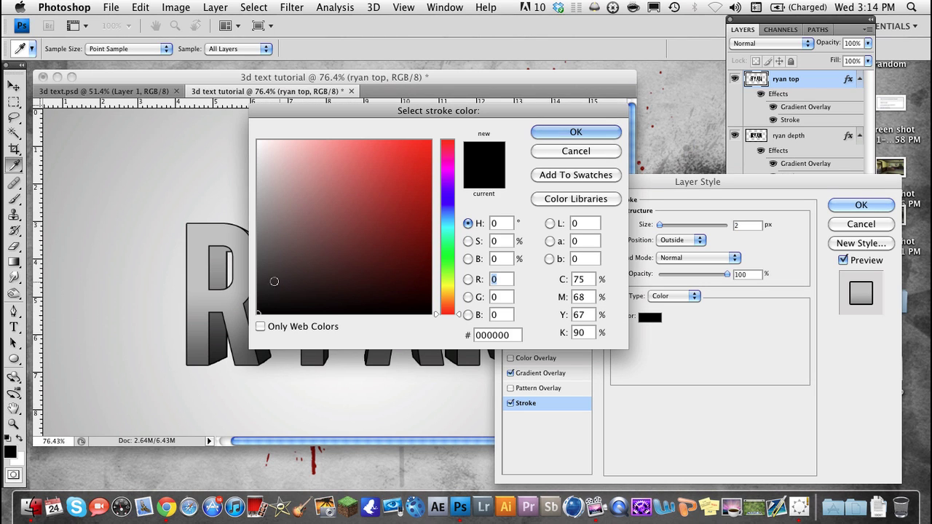
pyautogui.click(257, 288)
pyautogui.click(256, 283)
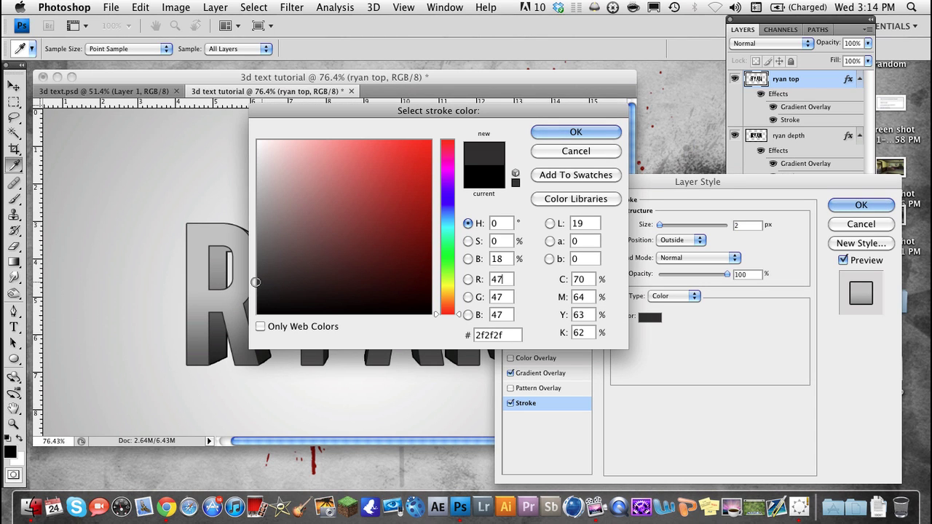
pyautogui.click(571, 132)
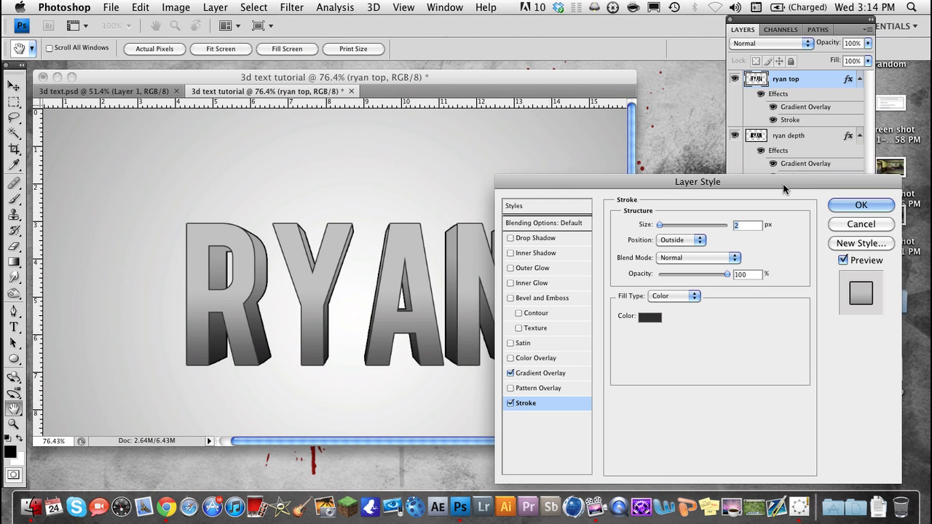
pyautogui.click(870, 202)
# Create a new empty Layer 1 at the top of the layer stack
pyautogui.press('v')
pyautogui.scroll(-1, 423, 365)
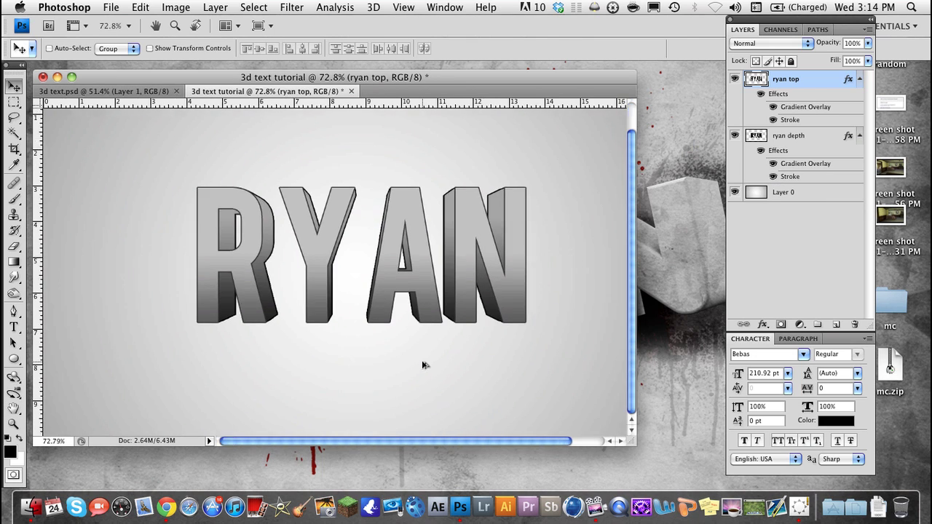
pyautogui.scroll(-3, 425, 365)
pyautogui.scroll(1, 423, 365)
pyautogui.scroll(2, 423, 365)
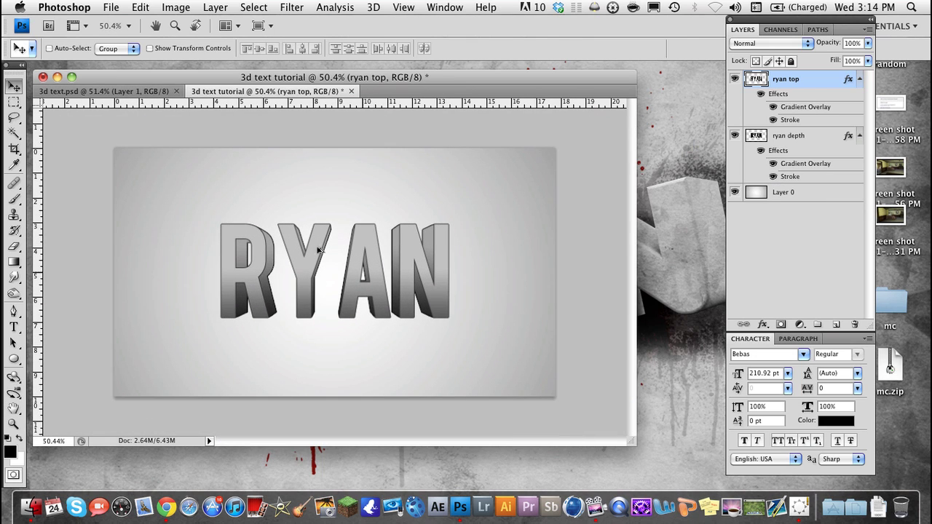
pyautogui.scroll(2, 249, 297)
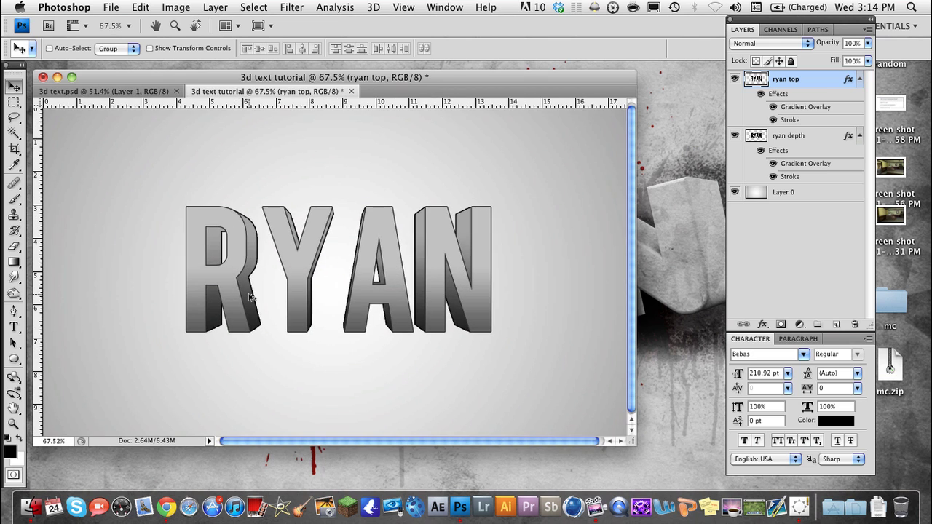
pyautogui.click(838, 325)
# Load the RYAN letter shapes as a selection from the ryan depth thumbnail
pyautogui.scroll(-2, 447, 263)
pyautogui.scroll(-2, 444, 262)
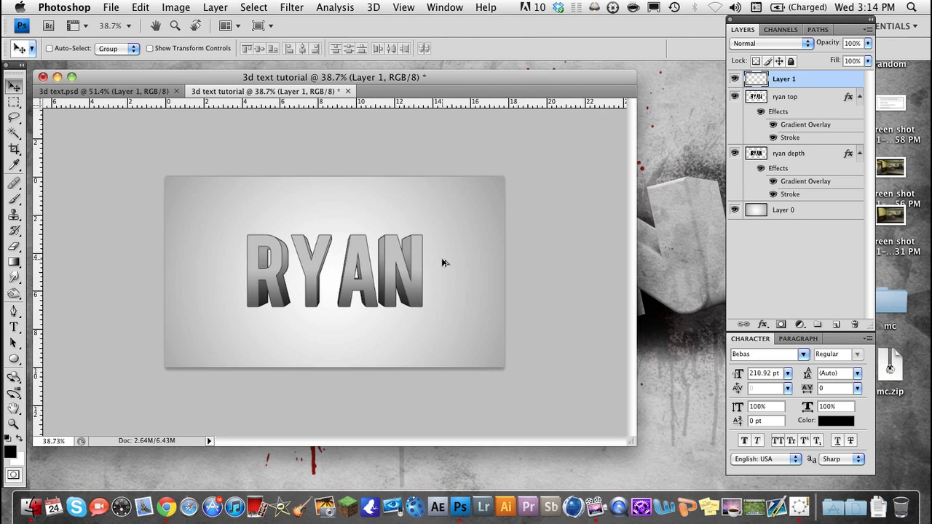
pyautogui.scroll(2, 444, 263)
pyautogui.scroll(1, 444, 262)
pyautogui.scroll(-1, 444, 262)
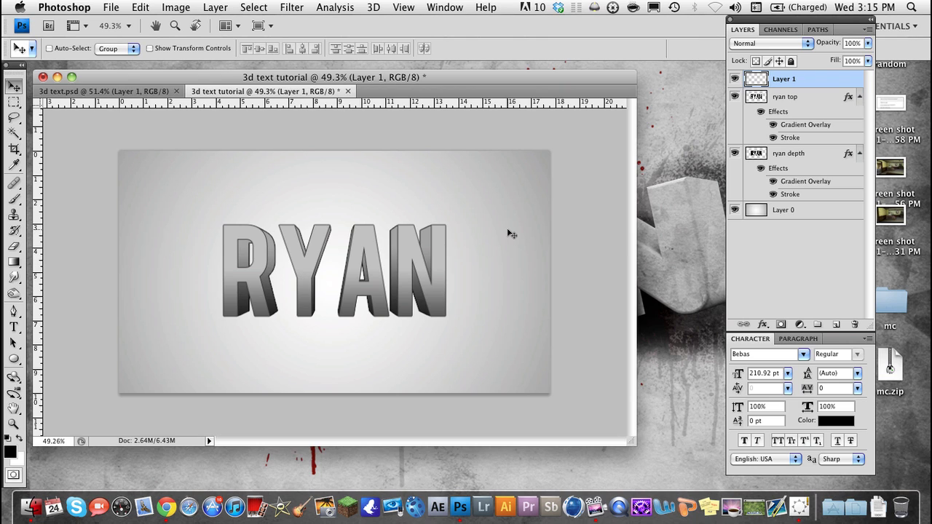
pyautogui.scroll(-2, 334, 273)
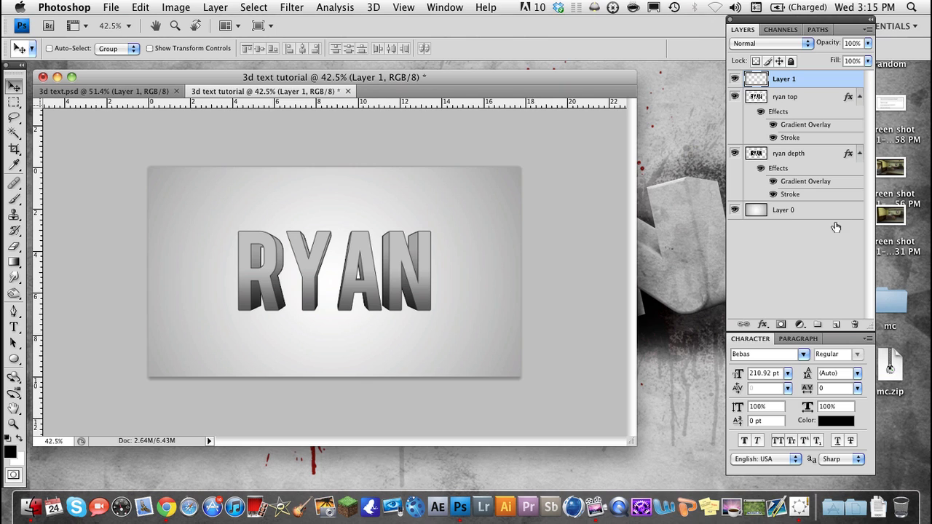
pyautogui.keyDown('ctrl'); pyautogui.click(755, 97); pyautogui.keyUp('ctrl')
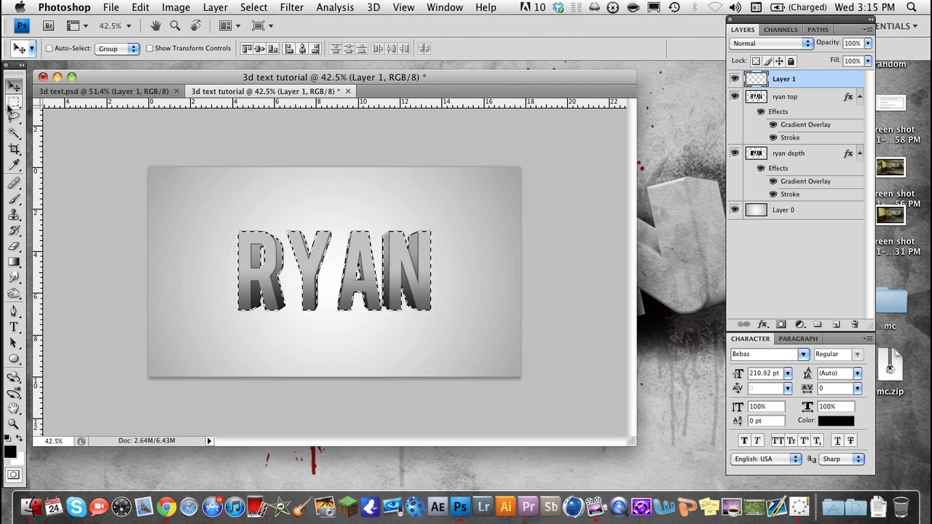
# Subtract an ellipse from the letter selection, leaving only the letter tops selected
pyautogui.moveTo(9, 107); pyautogui.dragTo(40, 111)
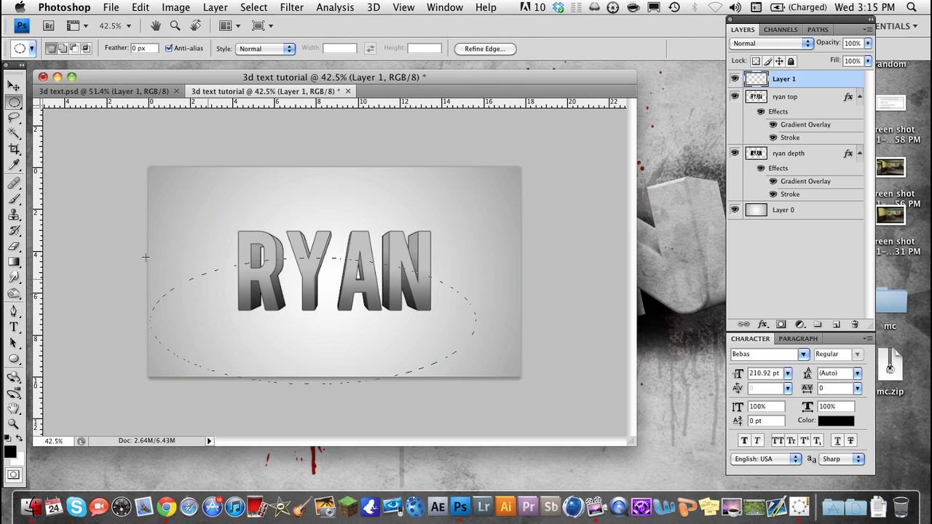
pyautogui.hotkey('ctrl', 'z')
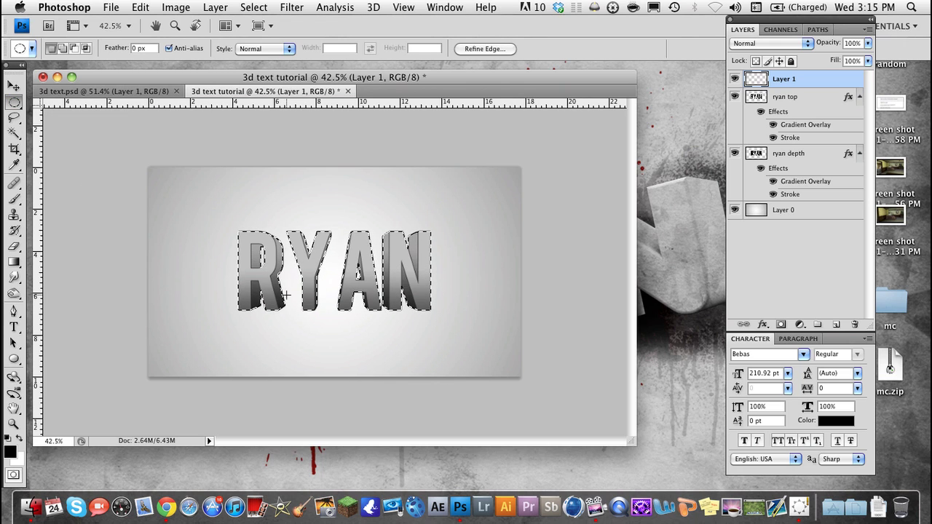
pyautogui.press('alt')
pyautogui.moveTo(100, 259); pyautogui.dragTo(482, 391)
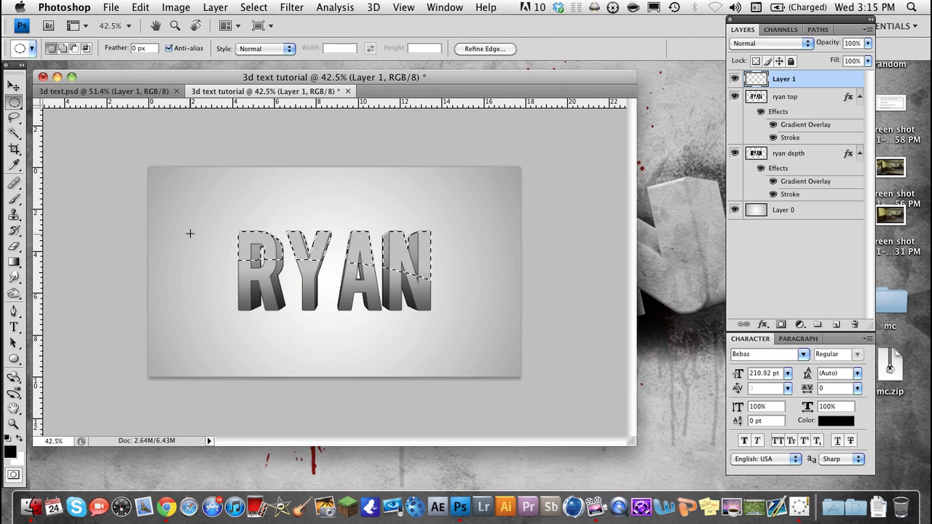
# Fill the letter tops with a white-to-transparent gradient, deselect, and set Layer 1 opacity to 43%
pyautogui.press('g')
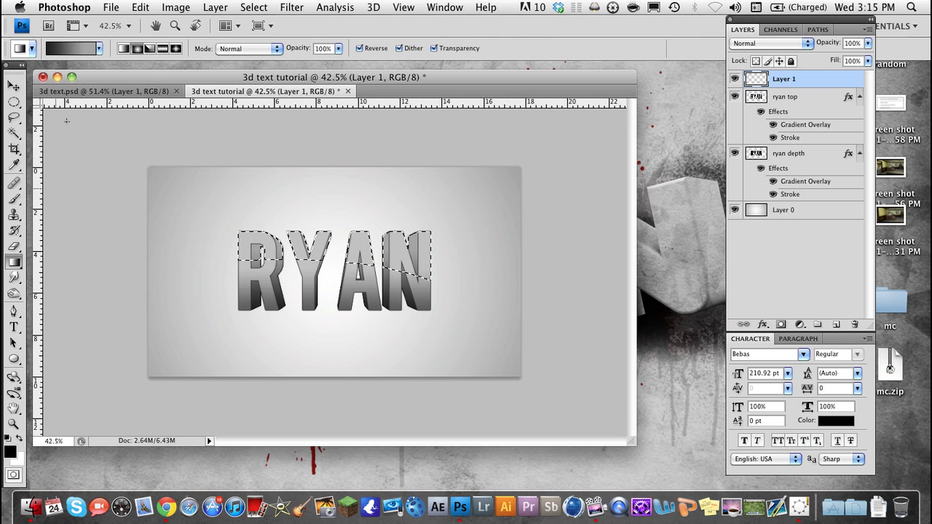
pyautogui.click(19, 442)
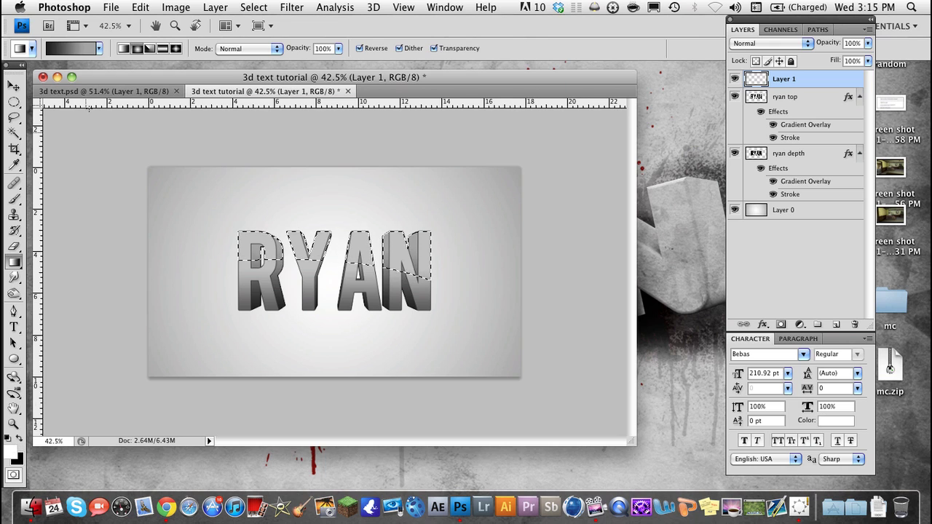
pyautogui.click(99, 48)
pyautogui.click(49, 80)
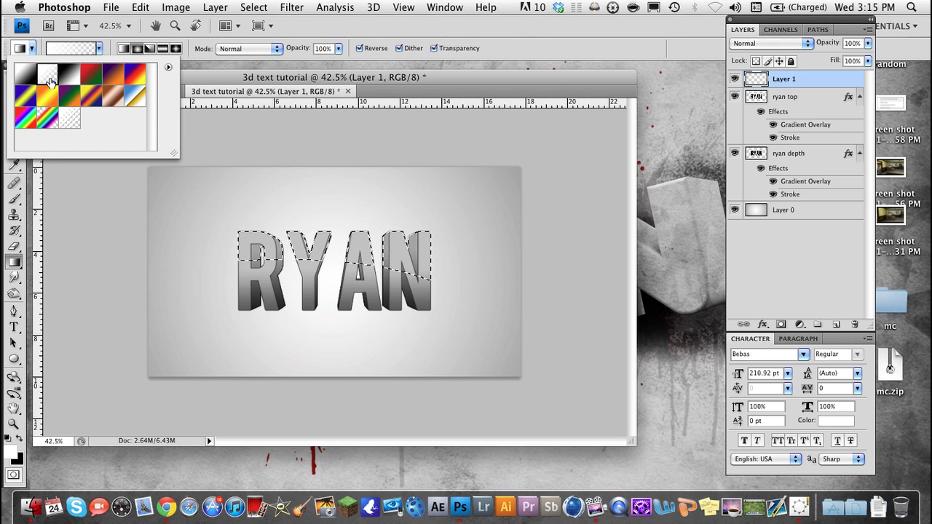
pyautogui.click(222, 76)
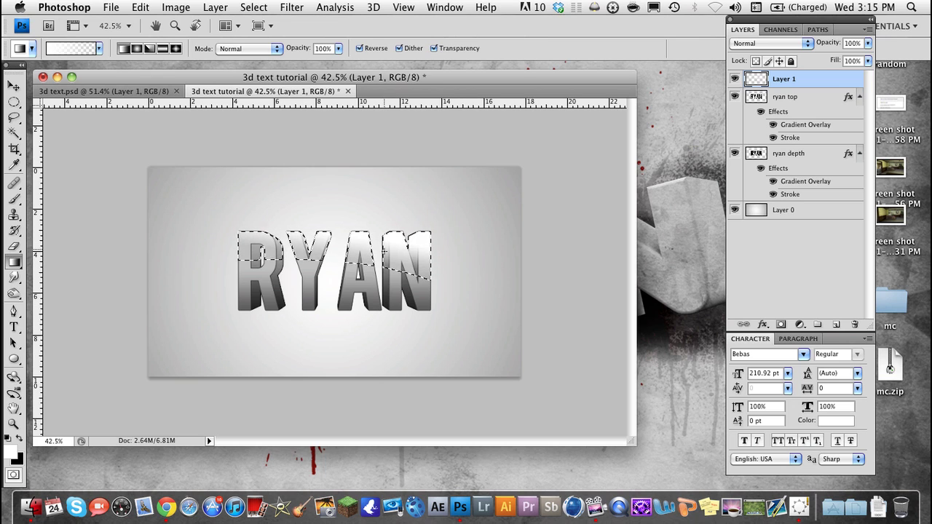
pyautogui.hotkey('ctrl', 'z')
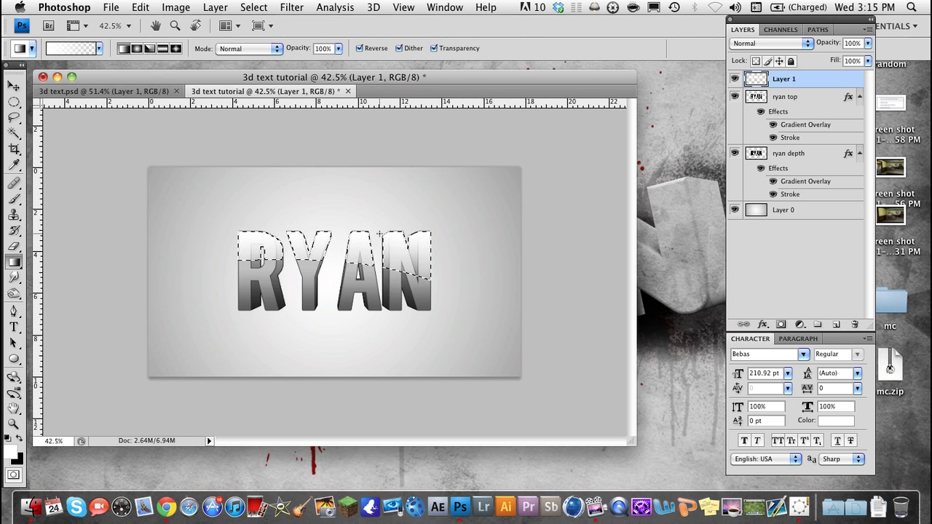
pyautogui.hotkey('ctrl', 'd')
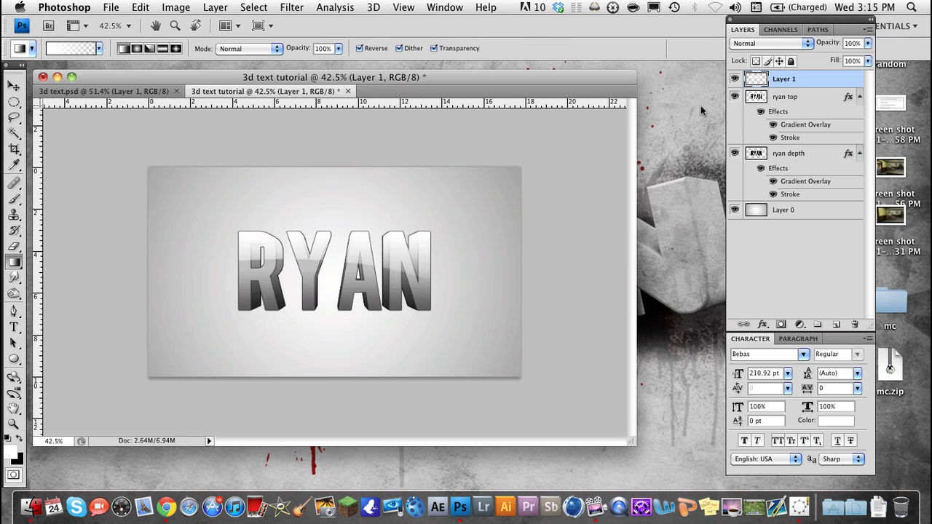
pyautogui.moveTo(836, 48); pyautogui.dragTo(801, 48)
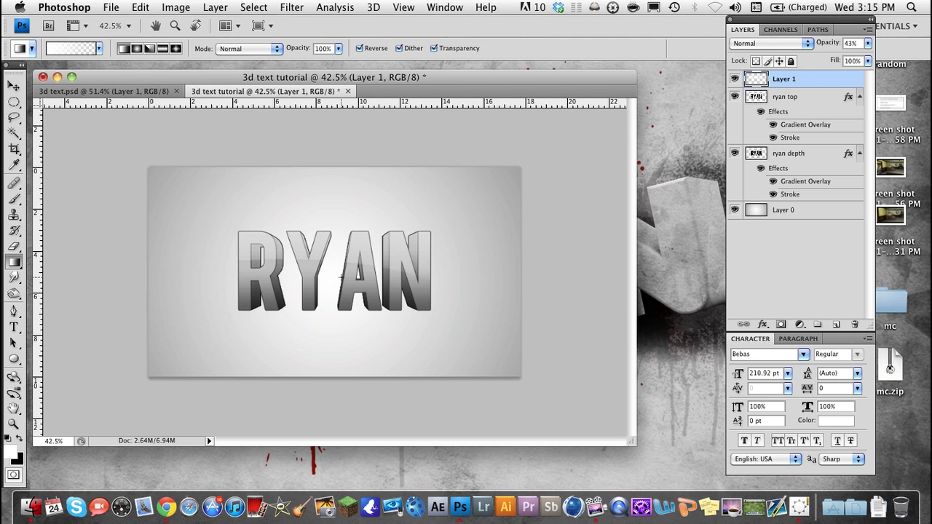
# Lower Layer 1's gloss opacity further to 37%
pyautogui.scroll(3, 343, 276)
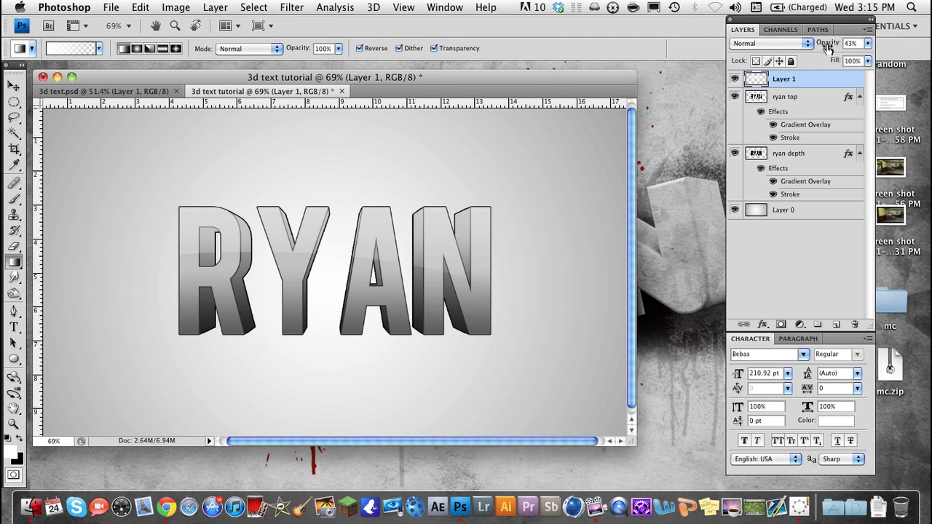
pyautogui.moveTo(827, 48); pyautogui.dragTo(835, 44)
pyautogui.scroll(-3, 447, 231)
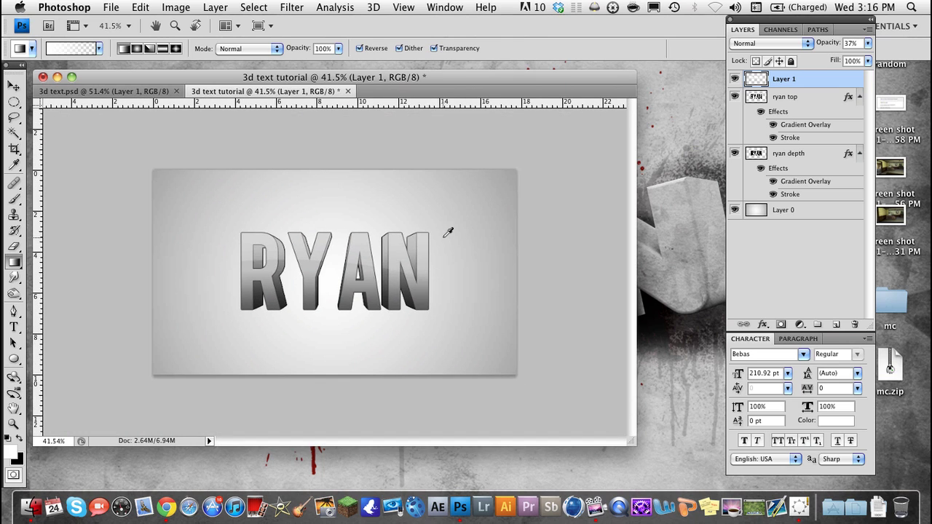
pyautogui.scroll(-1, 448, 231)
# Switch to the Move tool and zoom and pan around the RYAN lettering
pyautogui.click(13, 86)
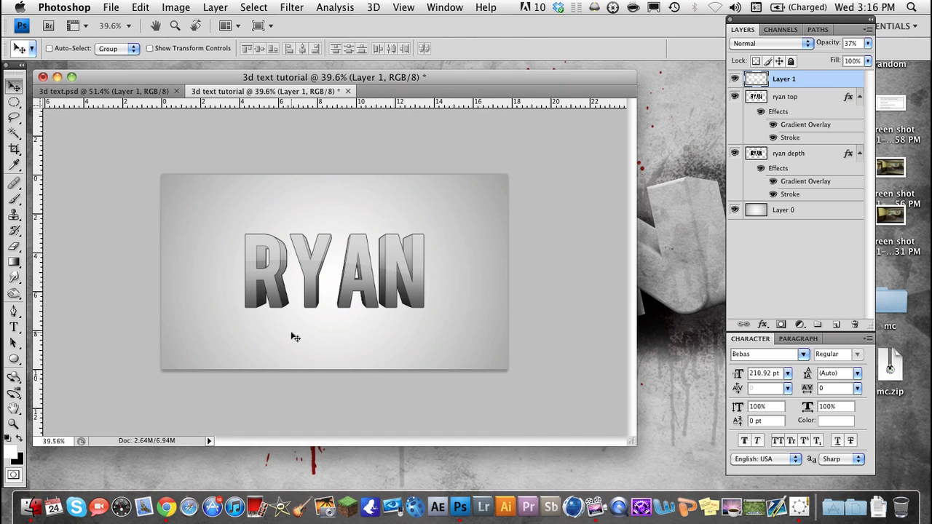
pyautogui.scroll(1, 295, 337)
pyautogui.scroll(2, 294, 335)
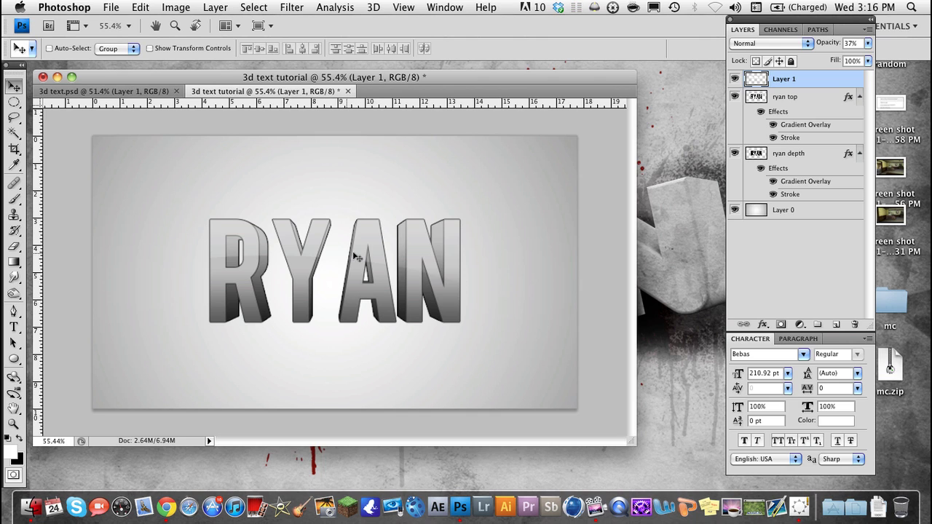
pyautogui.scroll(-5, 419, 255)
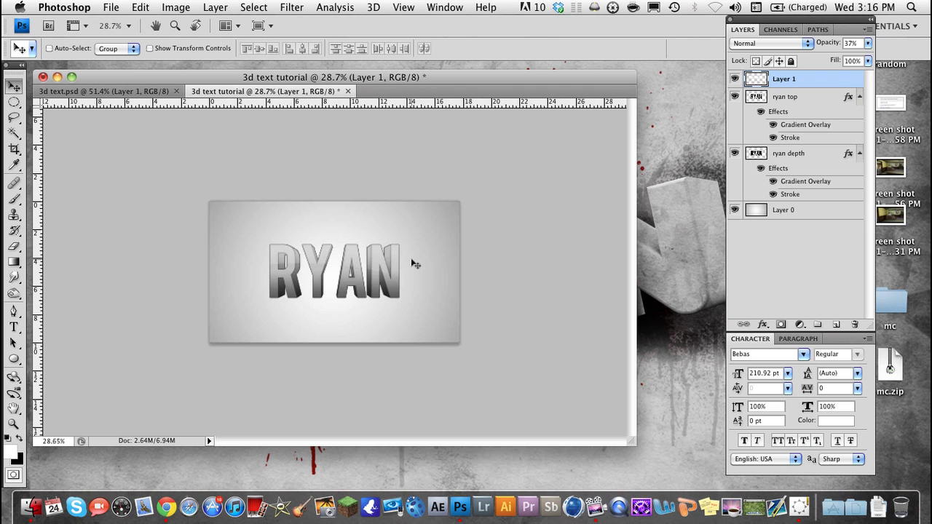
pyautogui.scroll(5, 412, 262)
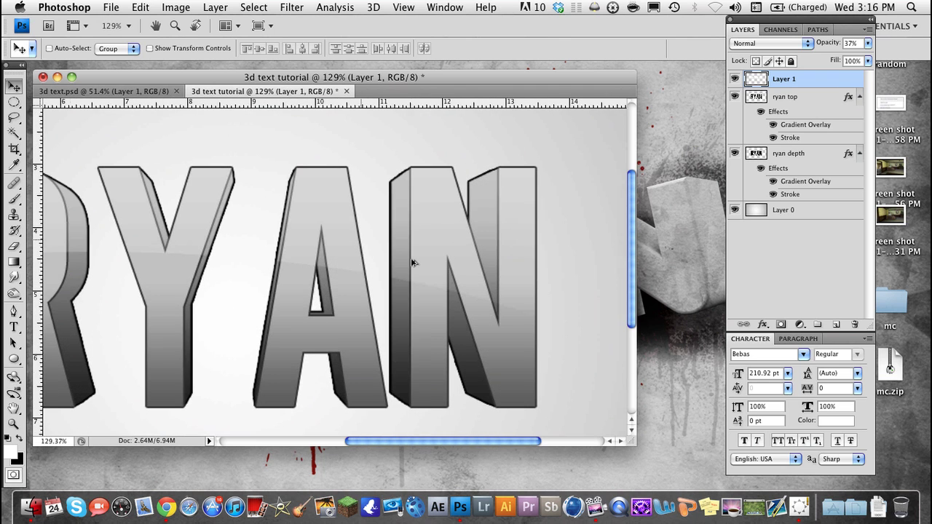
pyautogui.scroll(1, 412, 263)
pyautogui.scroll(1, 412, 263)
pyautogui.scroll(-3, 412, 263)
pyautogui.scroll(3, 412, 263)
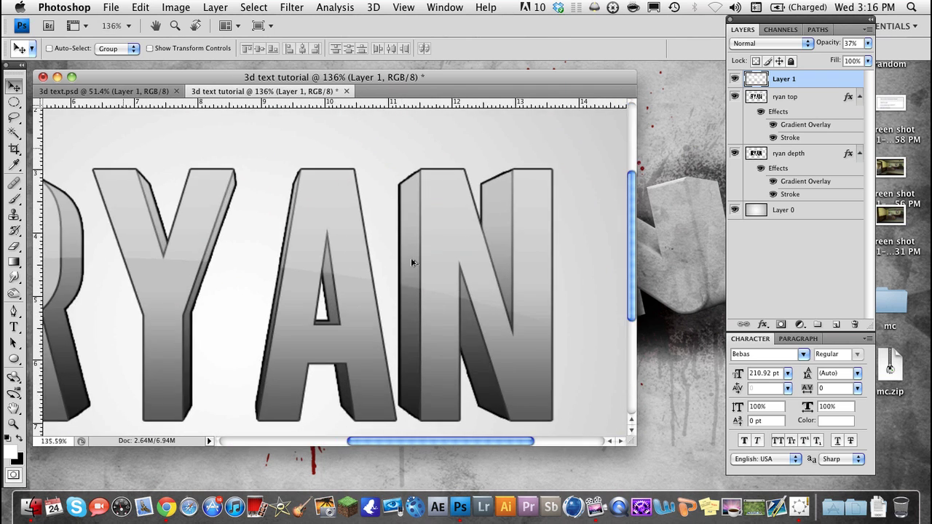
pyautogui.scroll(-1, 412, 263)
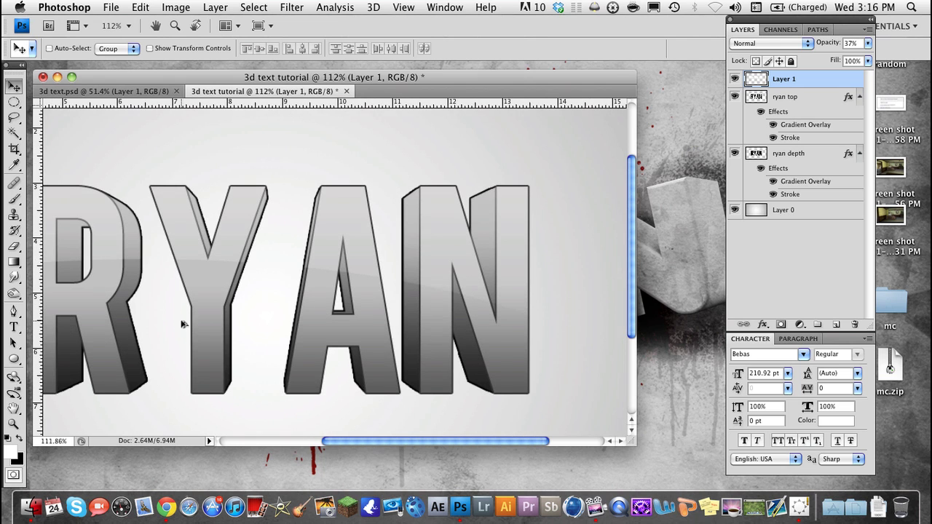
pyautogui.scroll(-1, 178, 324)
pyautogui.scroll(3, 109, 291)
pyautogui.hscroll(-10, 109, 291)
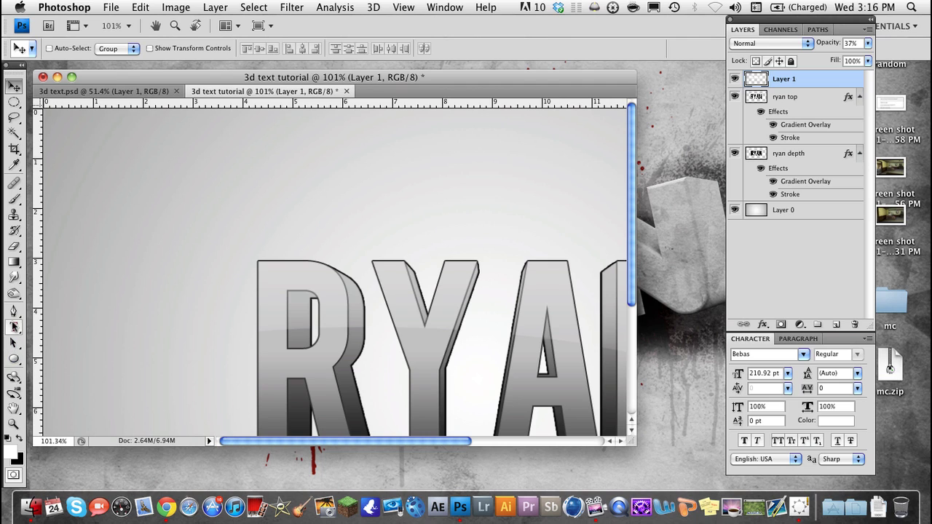
# Set up the Line Tool with black as the colour and a 2-unit weight
pyautogui.moveTo(14, 358); pyautogui.dragTo(78, 409)
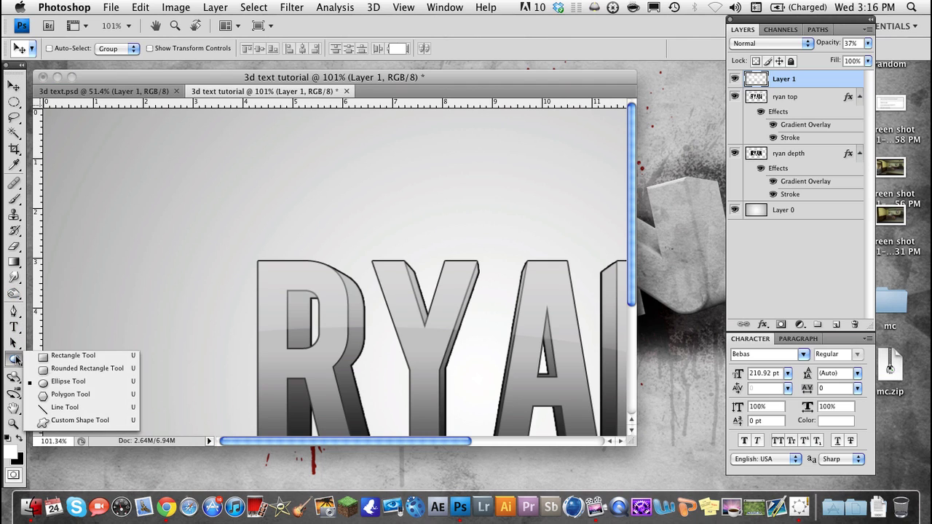
pyautogui.click(77, 408)
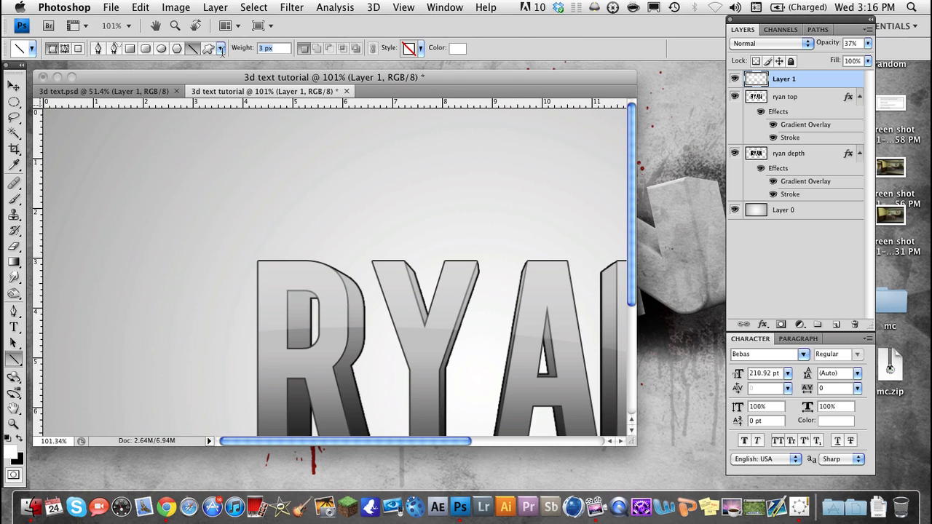
pyautogui.write('2')
pyautogui.click(289, 78)
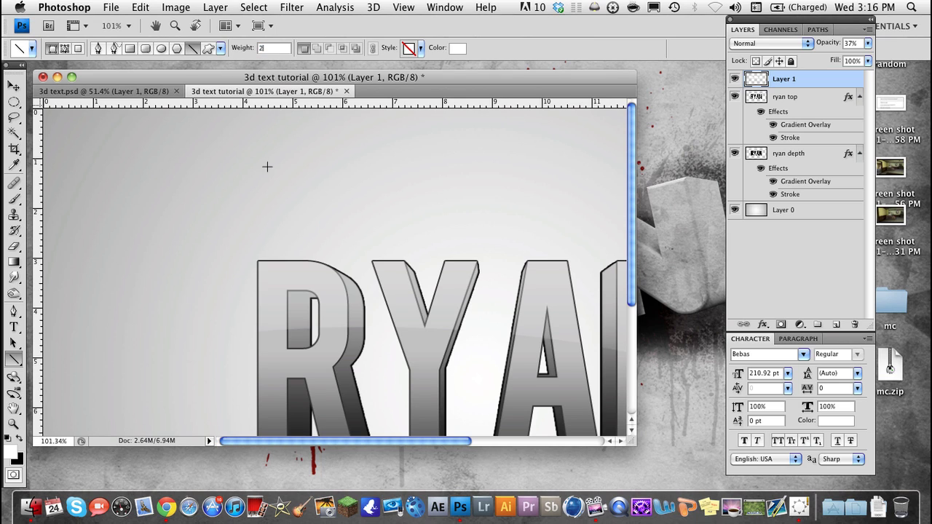
pyautogui.click(19, 441)
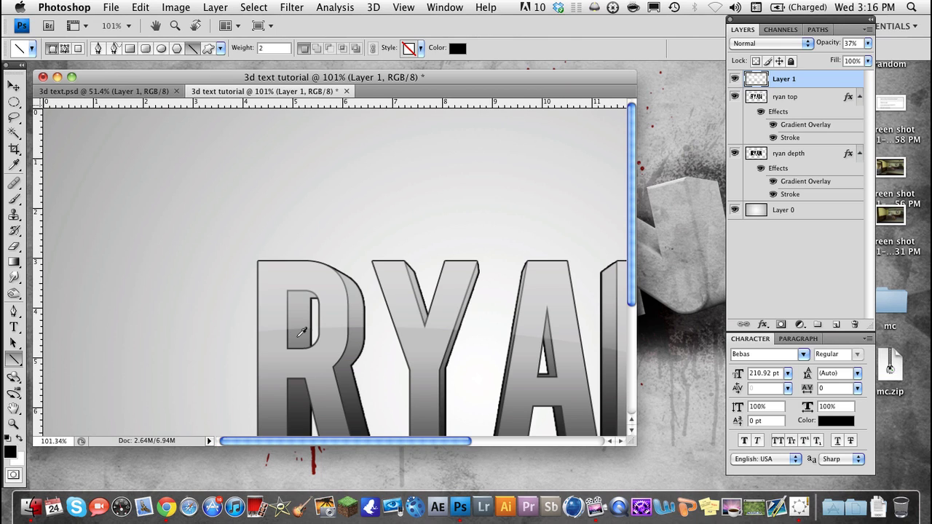
pyautogui.write('1000')
pyautogui.press('Return')
pyautogui.write('2 in')
pyautogui.scroll(1, 333, 329)
pyautogui.scroll(5, 332, 329)
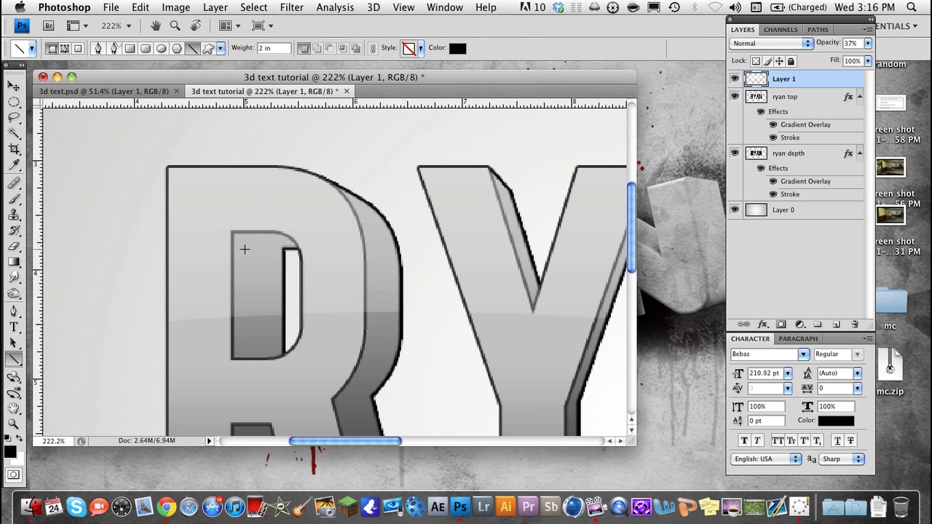
# Draw a 2 px edge line at the R's inner corner as Shape 1
pyautogui.moveTo(233, 233); pyautogui.dragTo(282, 253)
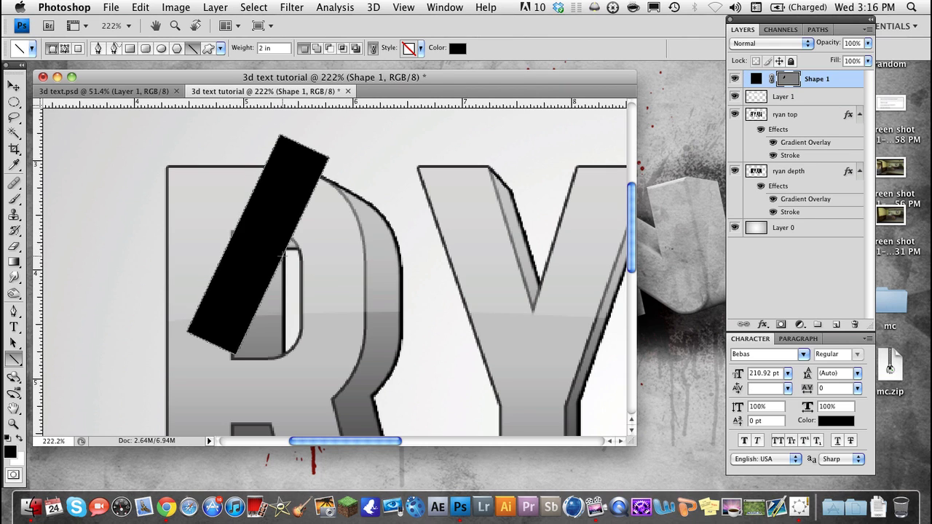
pyautogui.hotkey('ctrl', 'z')
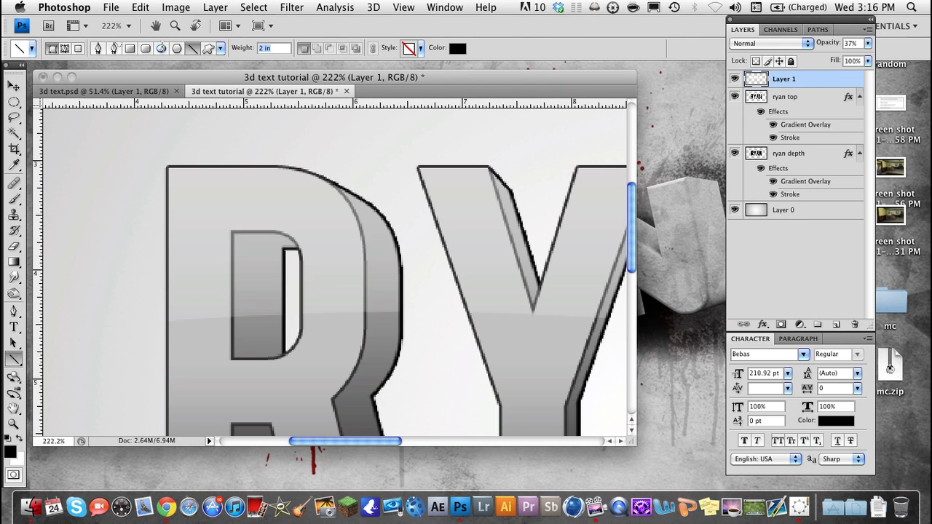
pyautogui.write('2 px')
pyautogui.press('Return')
pyautogui.moveTo(235, 234); pyautogui.dragTo(283, 250)
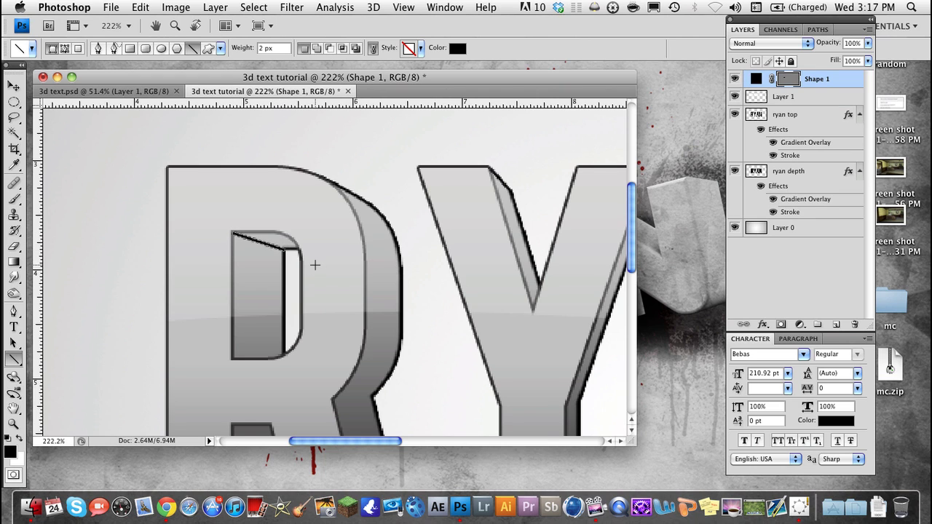
pyautogui.press('super+0')
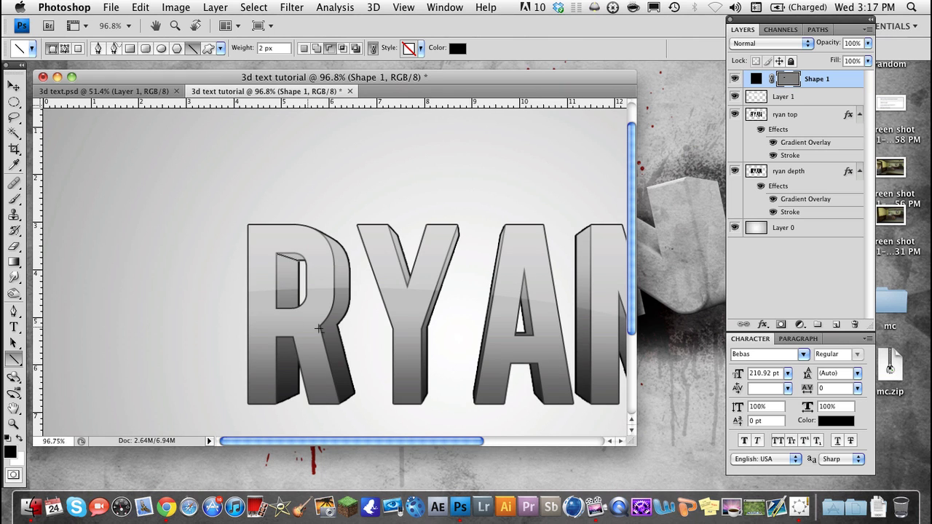
# Draw a short 2 px edge line at the A's inner corner as Shape 2
pyautogui.scroll(2, 536, 326)
pyautogui.scroll(2, 524, 334)
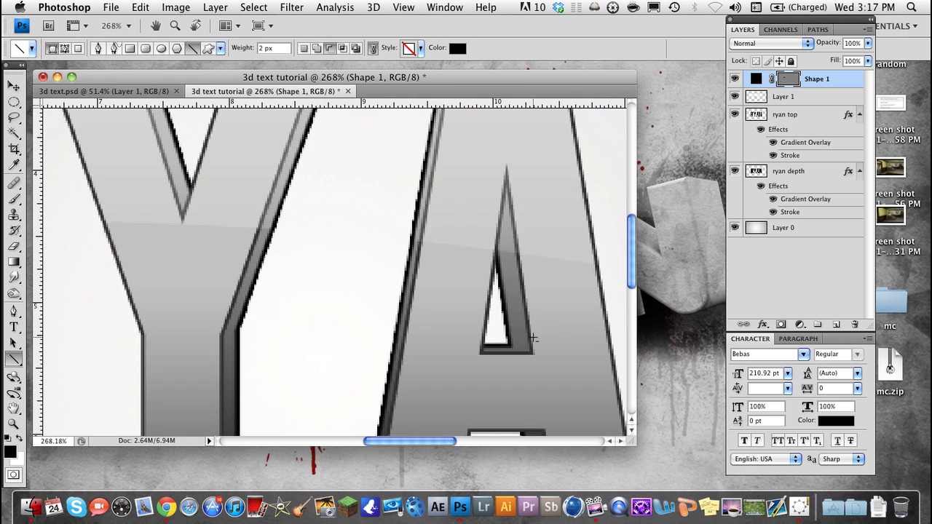
pyautogui.moveTo(512, 346); pyautogui.dragTo(532, 352)
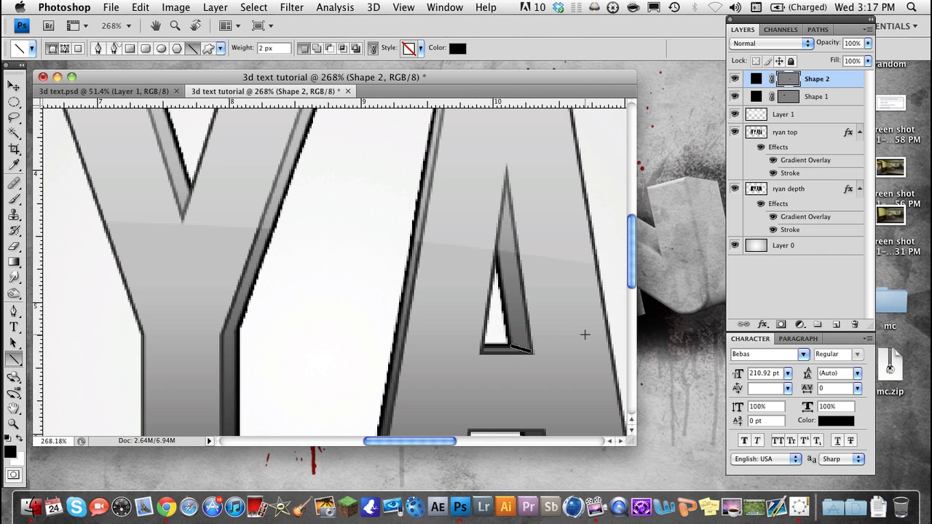
pyautogui.moveTo(584, 334); pyautogui.dragTo(121, 358)
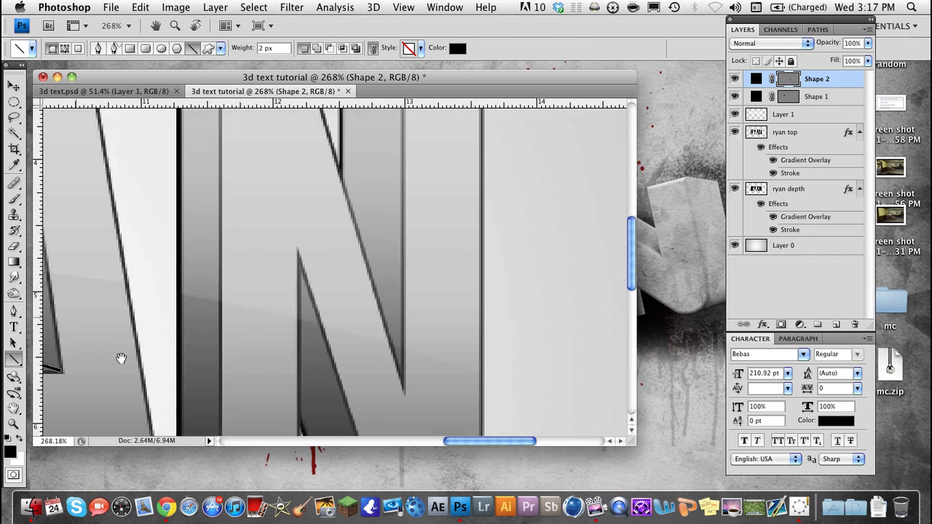
pyautogui.scroll(-2, 146, 382)
pyautogui.scroll(-1, 218, 356)
pyautogui.scroll(-3, 218, 349)
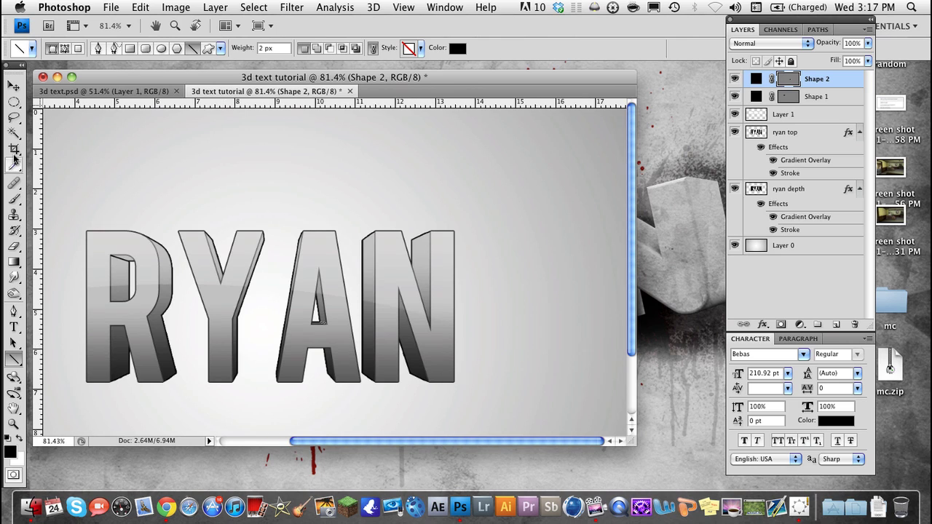
pyautogui.click(14, 86)
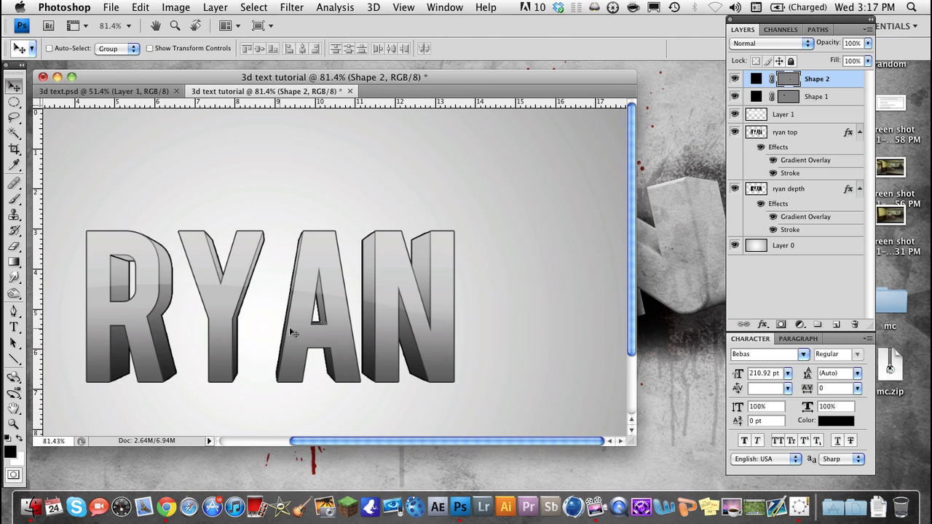
pyautogui.click(811, 247)
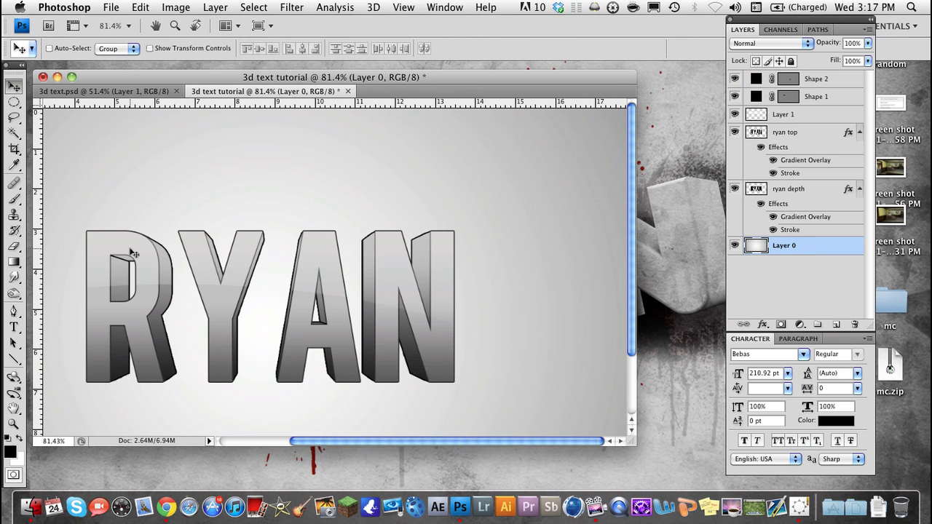
pyautogui.scroll(-1, 175, 280)
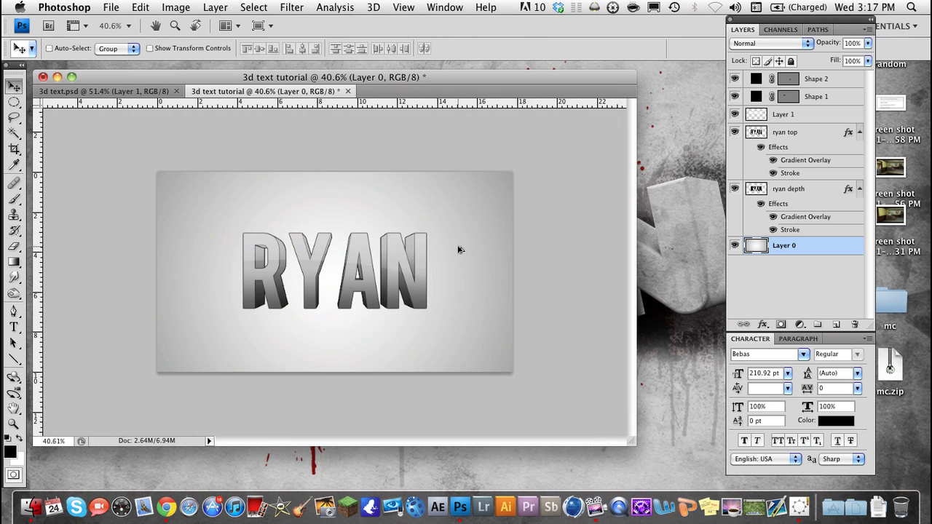
pyautogui.scroll(1, 458, 250)
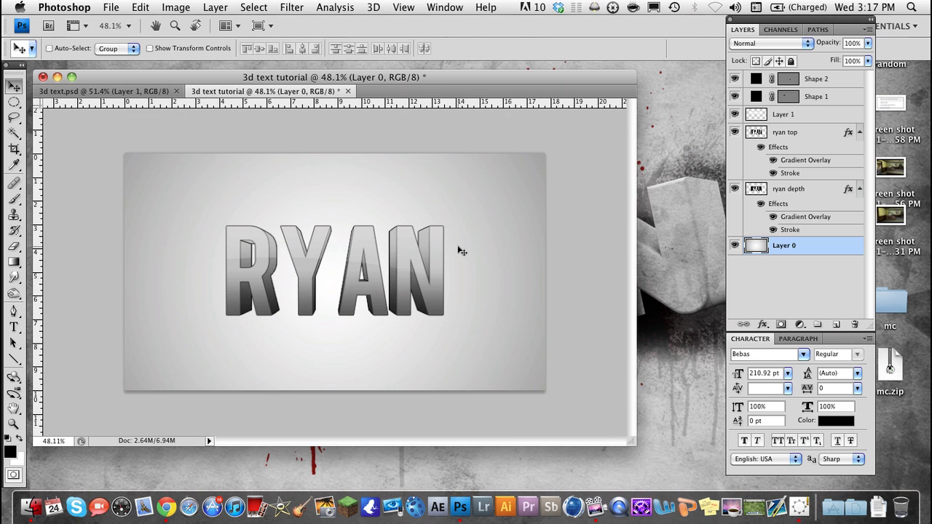